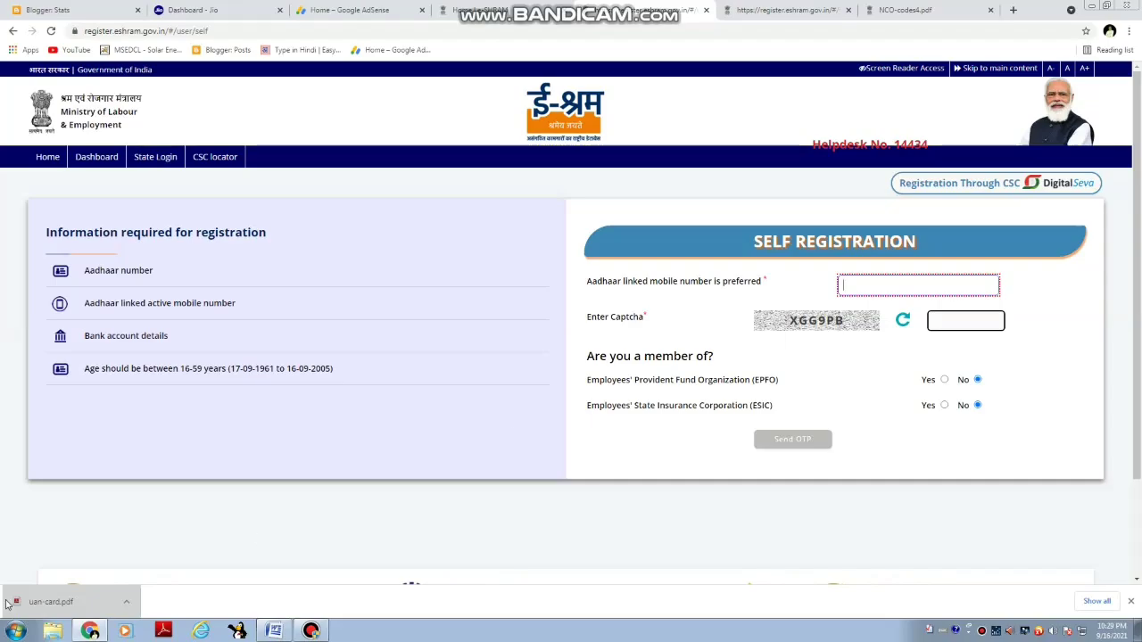
- Answer No to EPFO membership and enter the Aadhaar-linked mobile number
{"action": "left_click", "coordinate": [944, 379]}
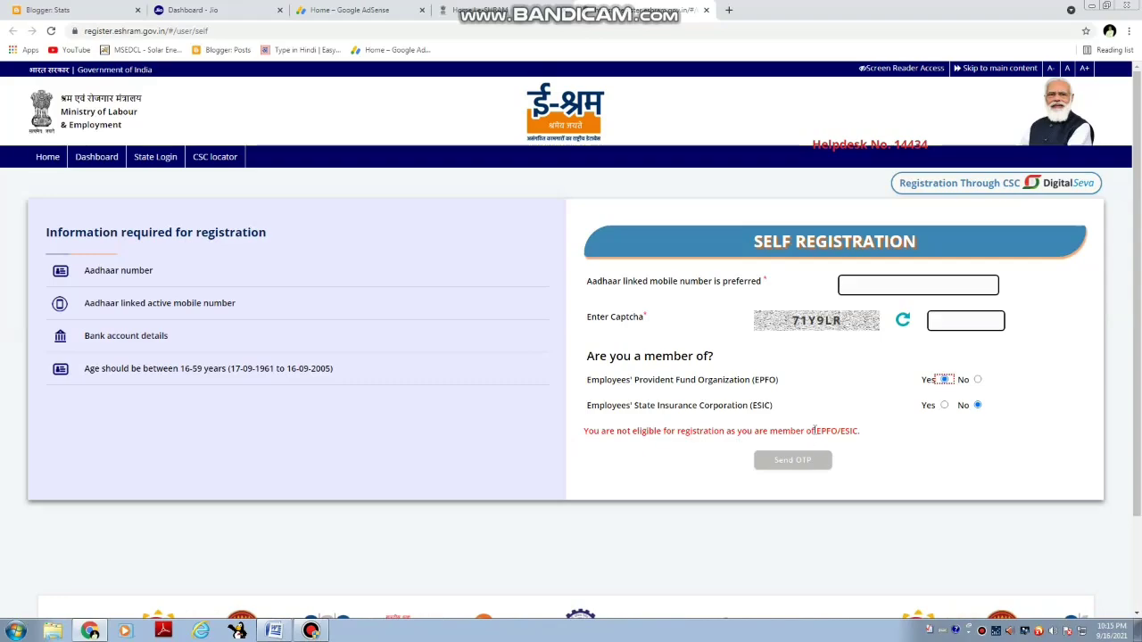
{"action": "left_click", "coordinate": [978, 380]}
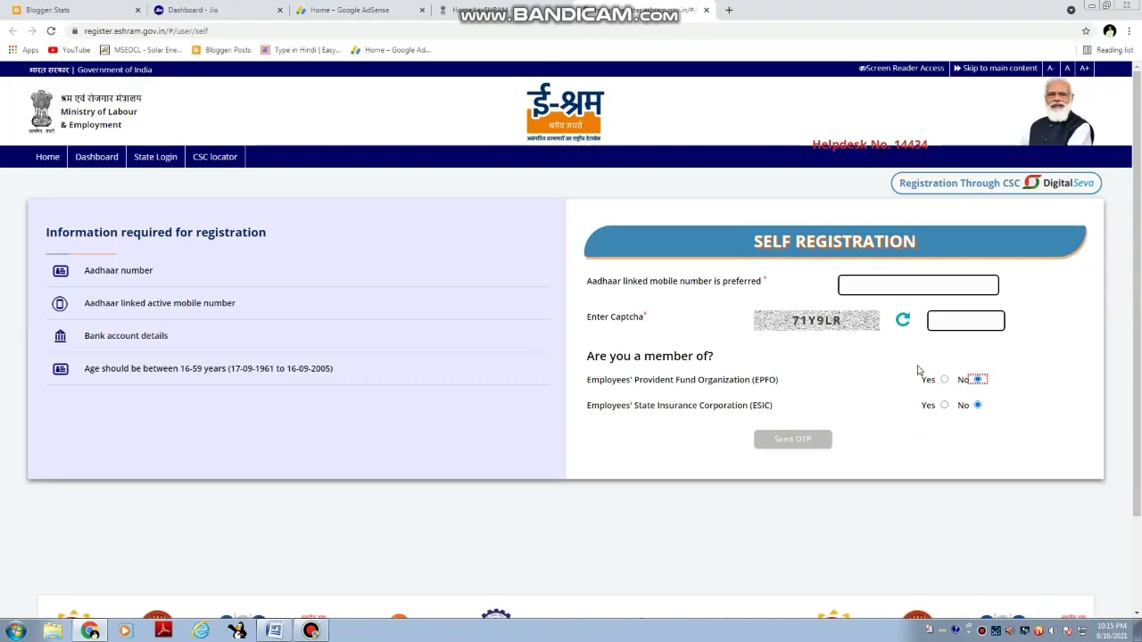
{"action": "left_click", "coordinate": [867, 291]}
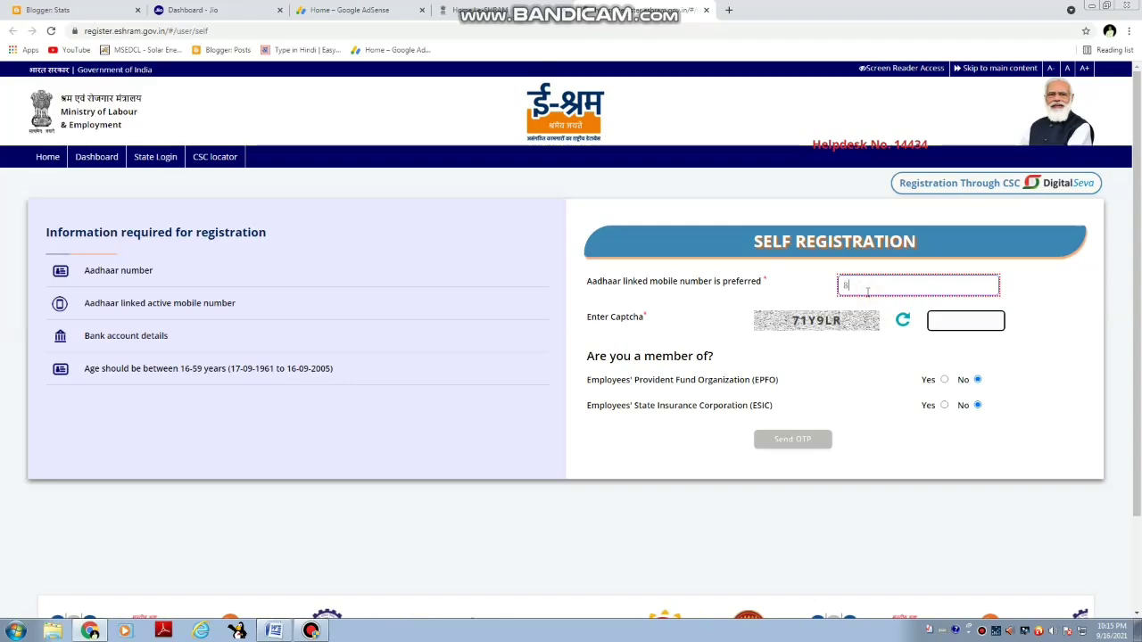
{"action": "type", "text": "8"}
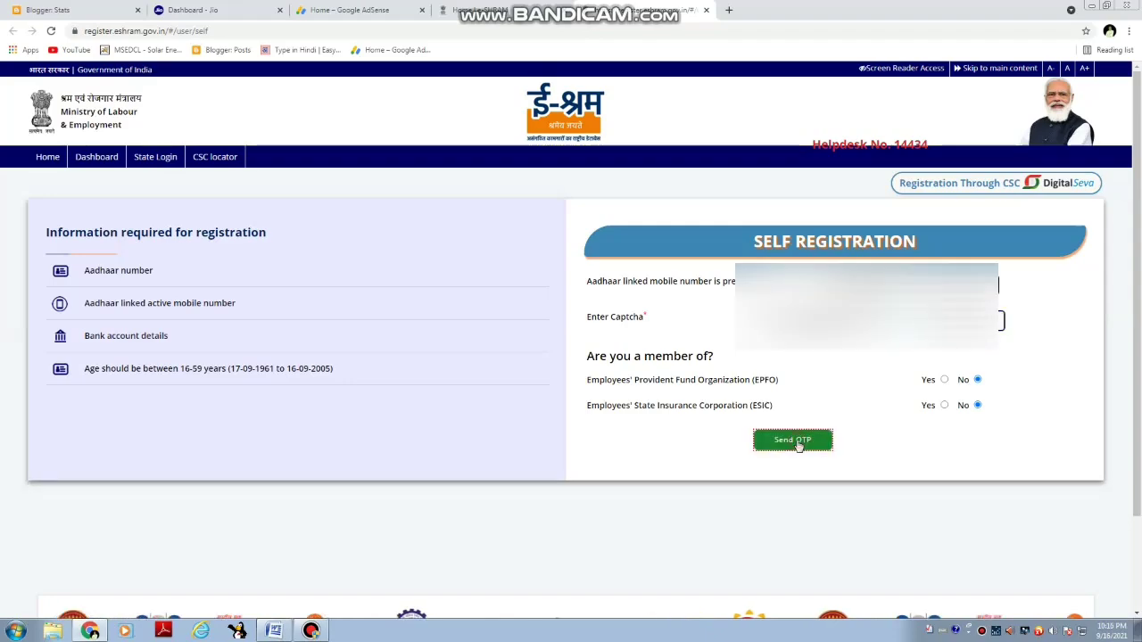
- Request the OTP for the mobile number, paste it in and submit it for verification
{"action": "left_click", "coordinate": [796, 439]}
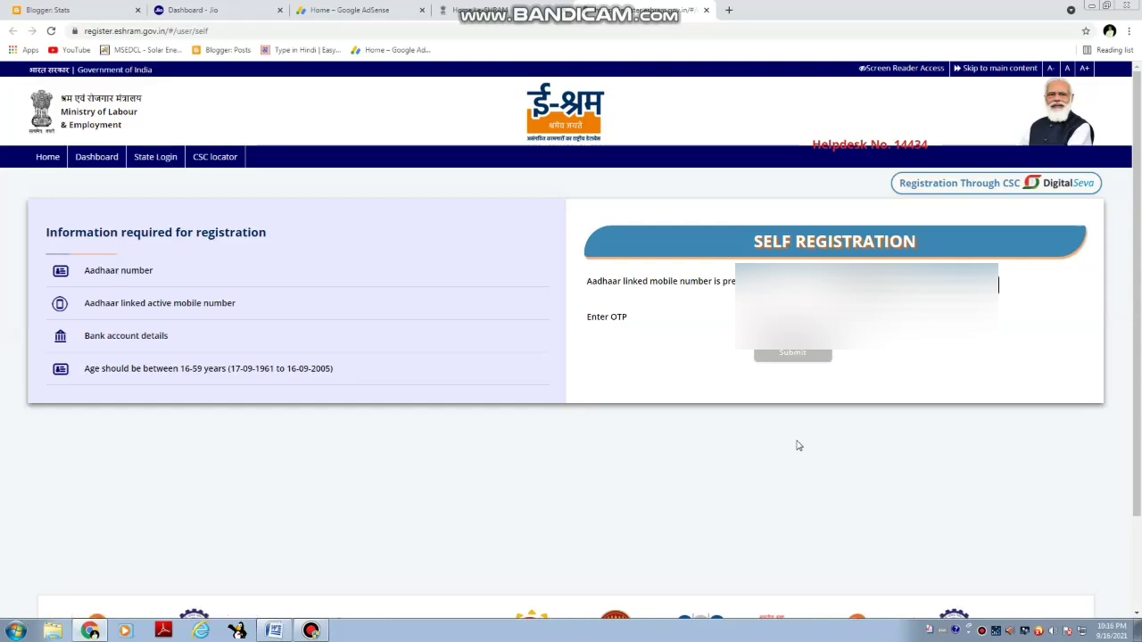
{"action": "key", "text": "ctrl+v"}
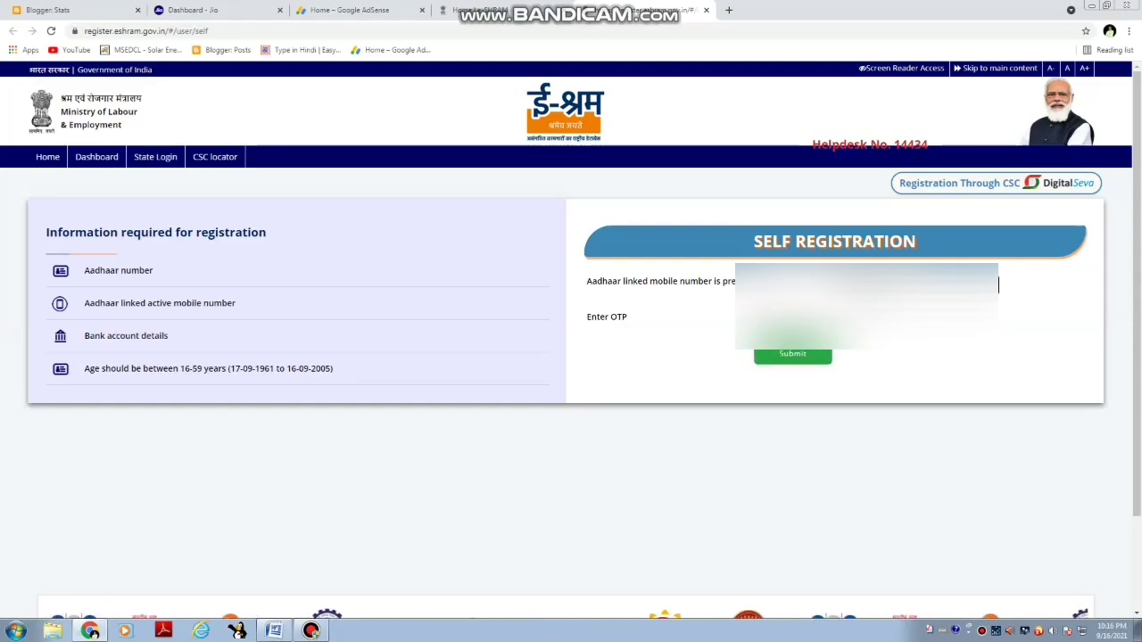
{"action": "left_click", "coordinate": [777, 354]}
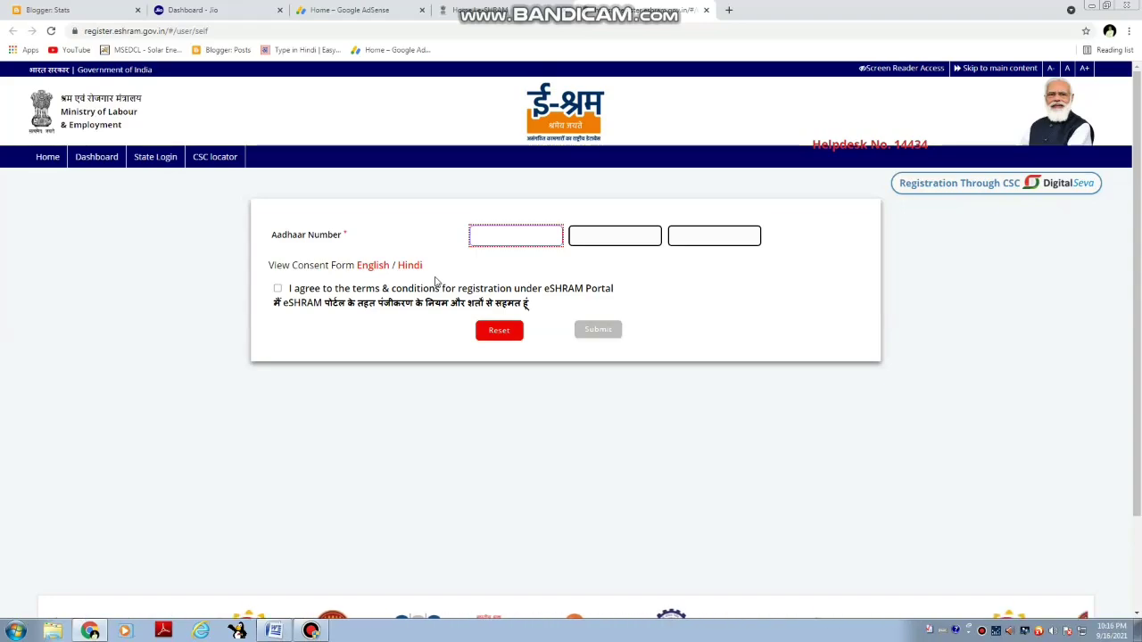
- Enter the Aadhaar number, accept the terms and conditions, and submit it
{"action": "type", "text": "4271"}
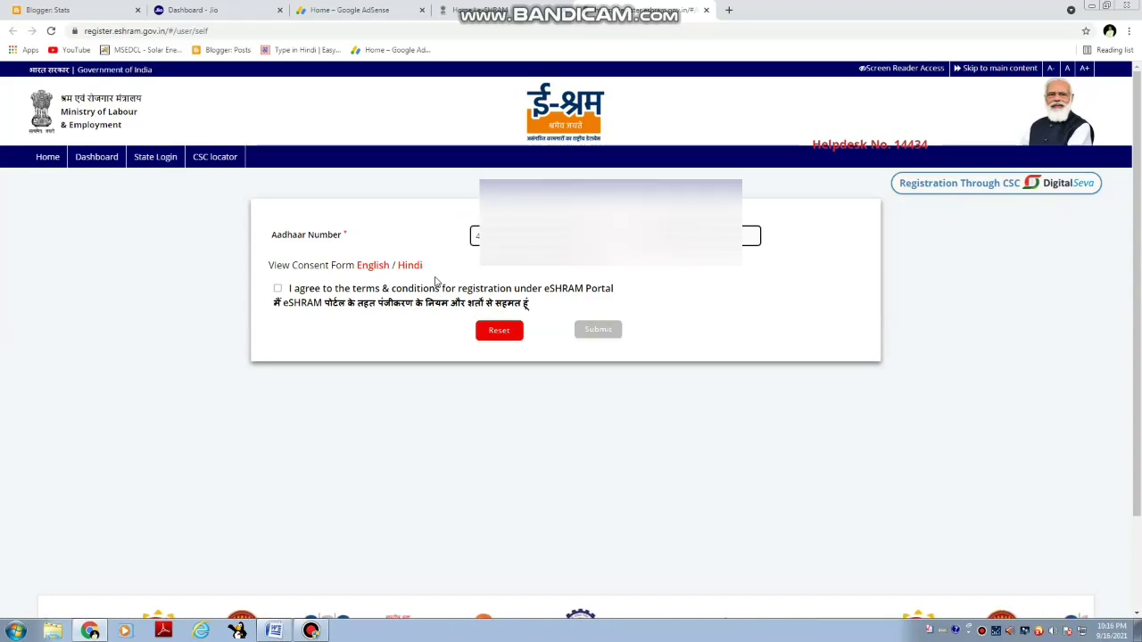
{"action": "left_click", "coordinate": [435, 281]}
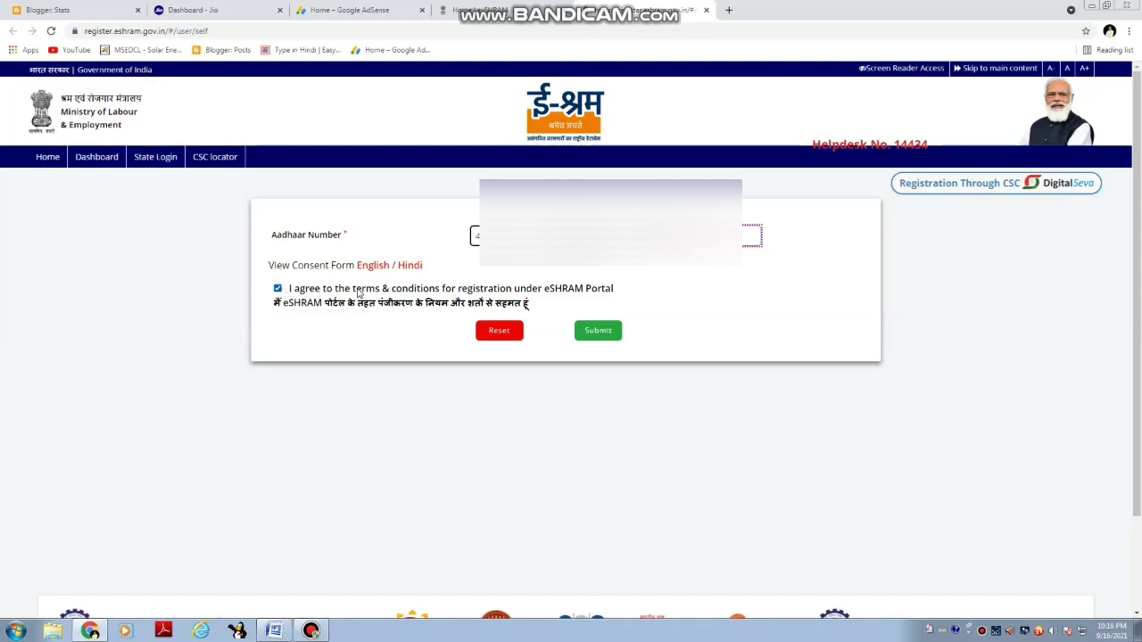
{"action": "left_click", "coordinate": [586, 334]}
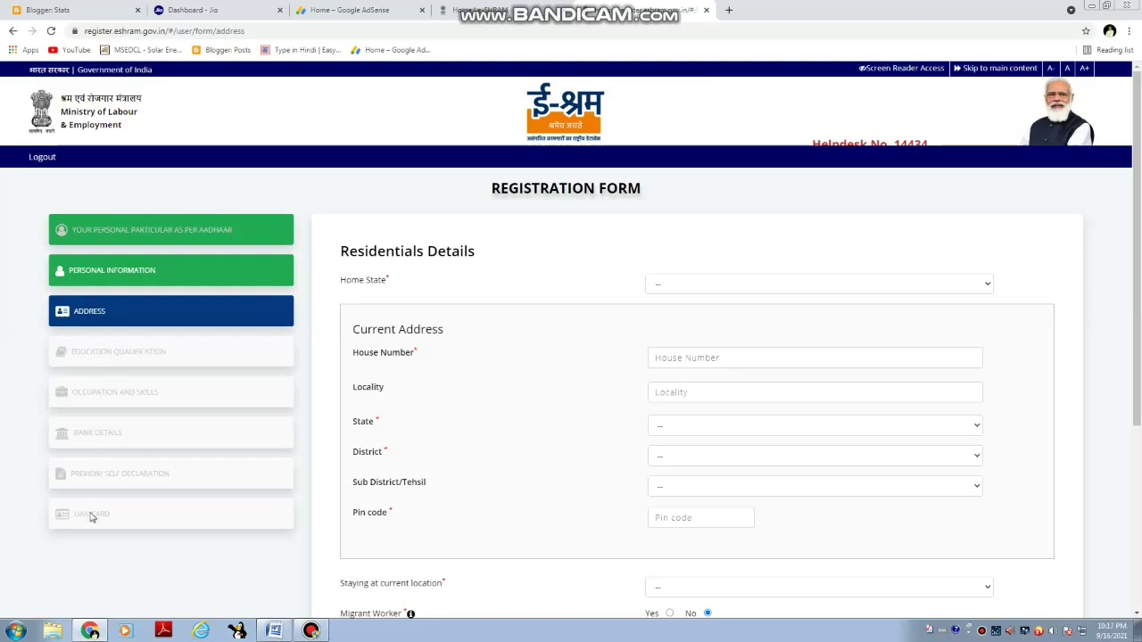
- Set the home state to MAHARASHTRA, fill the house number, and set the current-address state to MAHARASHTRA
{"action": "left_click", "coordinate": [777, 285]}
{"action": "scroll", "coordinate": [752, 387], "scroll_direction": "down", "scroll_amount": 3}
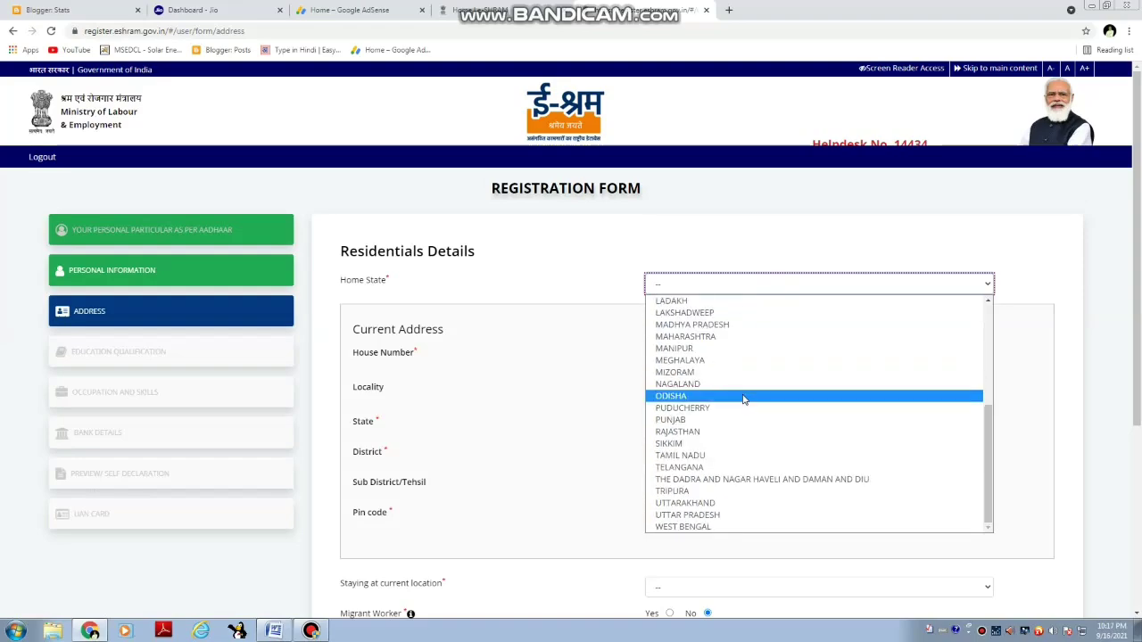
{"action": "left_click", "coordinate": [695, 337]}
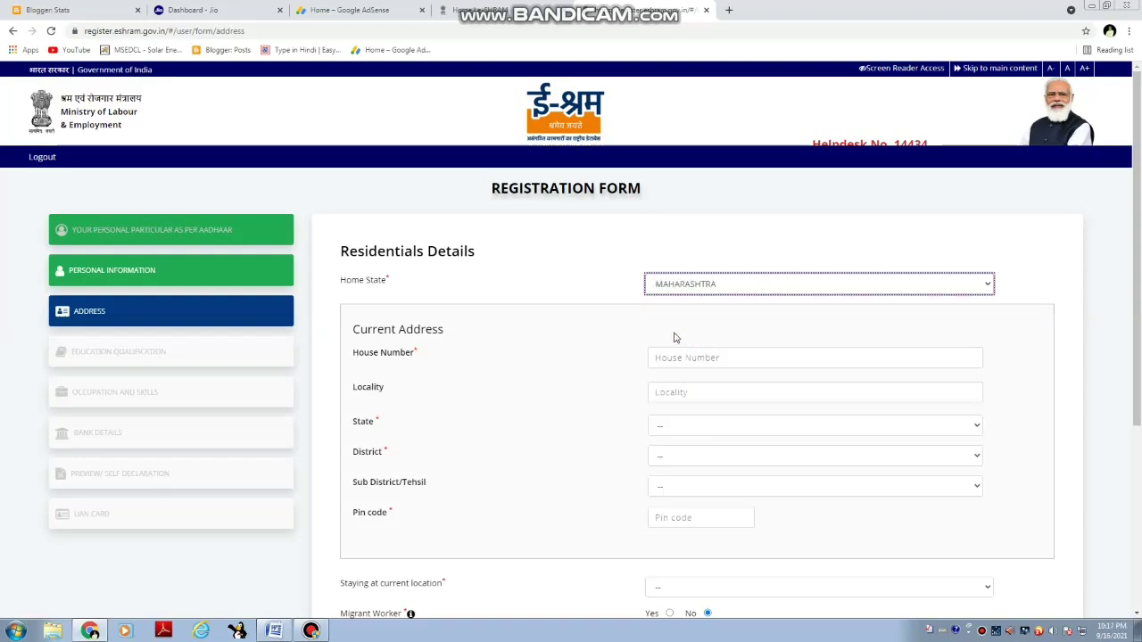
{"action": "left_click", "coordinate": [675, 339]}
{"action": "left_click", "coordinate": [668, 359]}
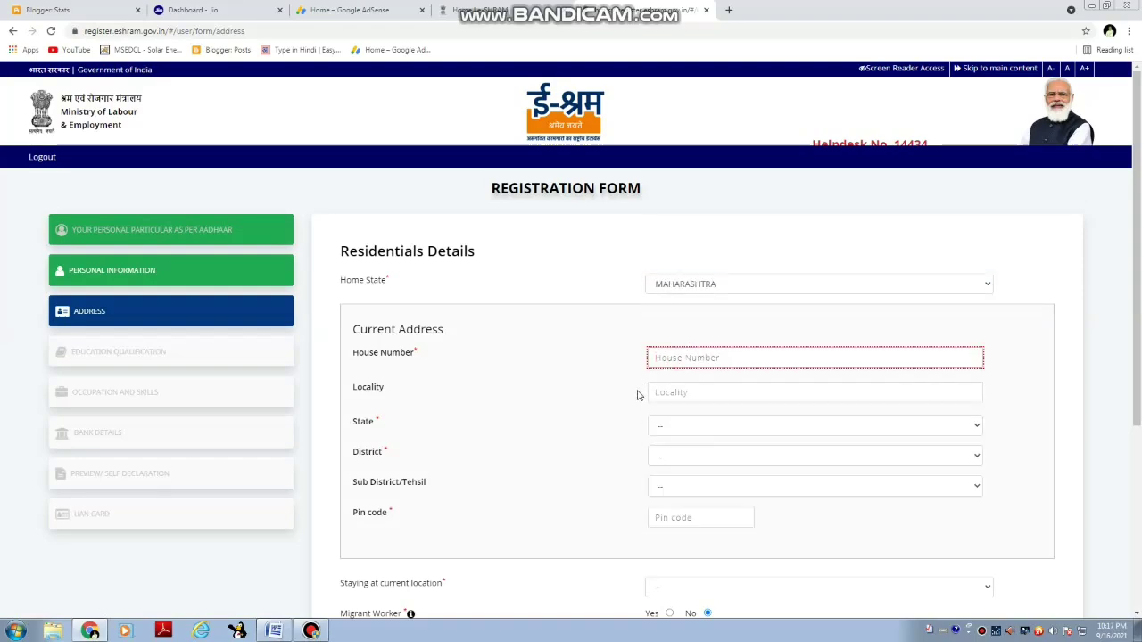
{"action": "left_click", "coordinate": [664, 431]}
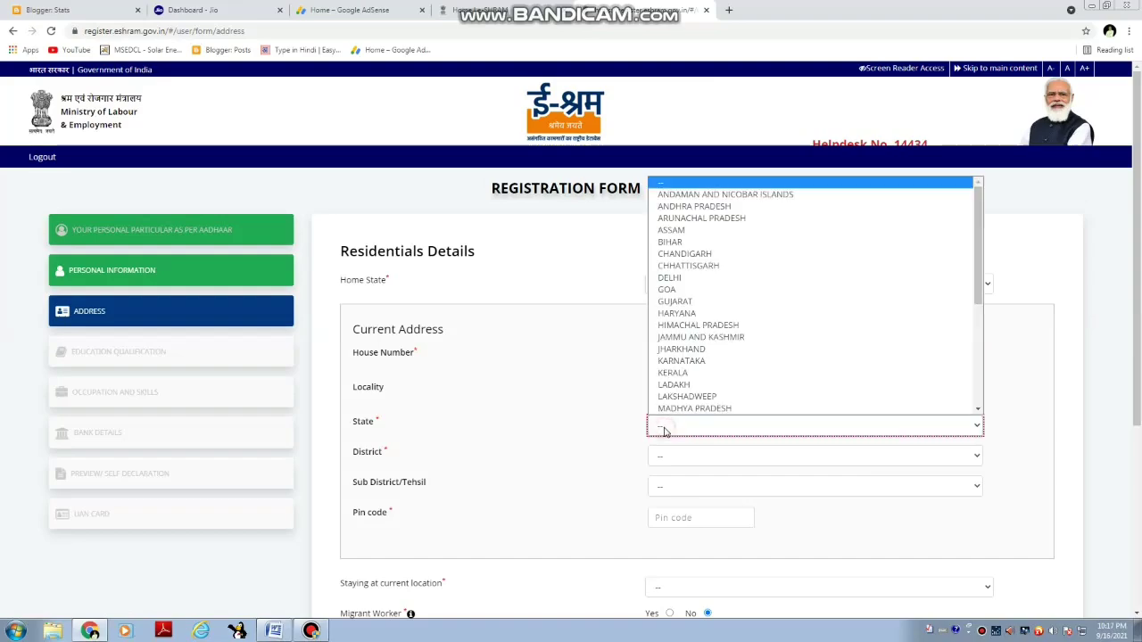
{"action": "left_click", "coordinate": [701, 396]}
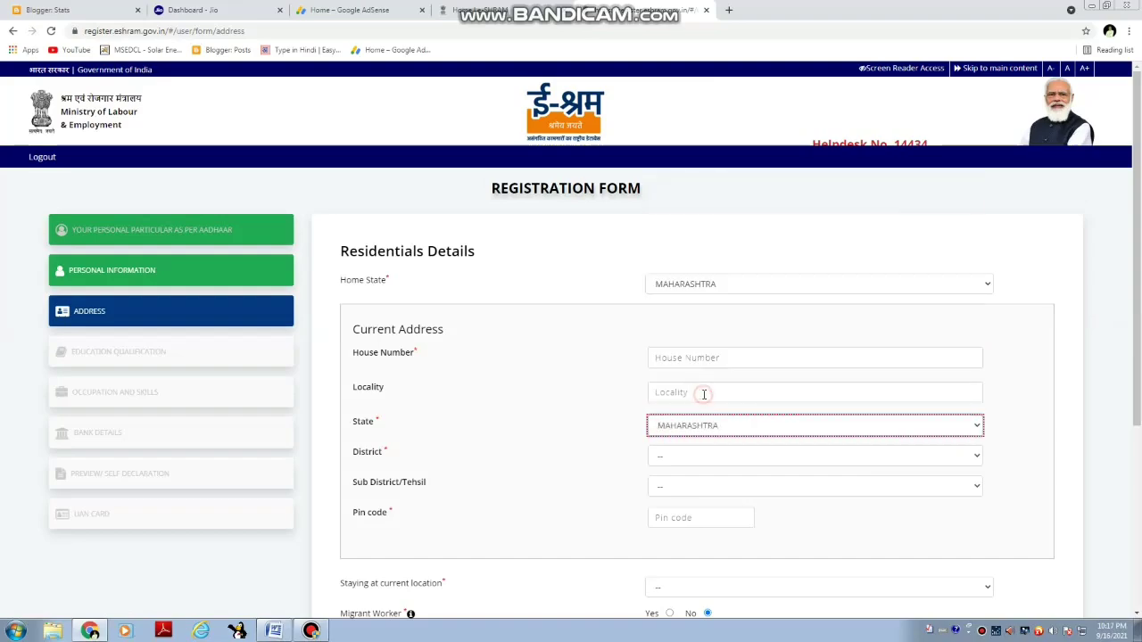
- Set the district to PALGHAR and the sub-district to Vasai
{"action": "scroll", "coordinate": [620, 442], "scroll_direction": "down", "scroll_amount": 2}
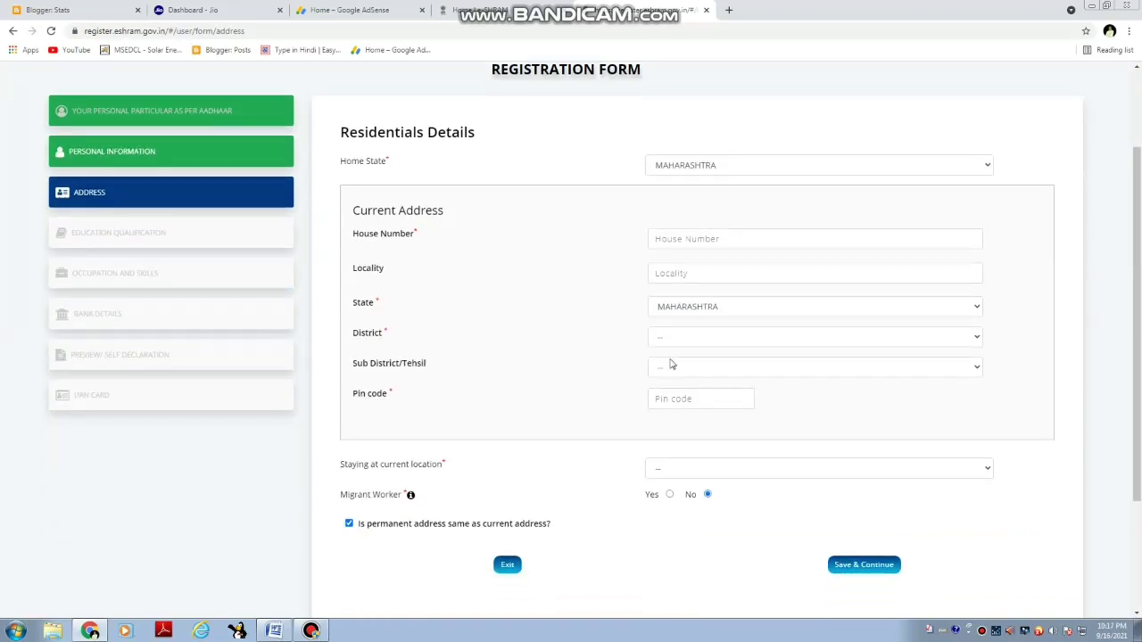
{"action": "left_click", "coordinate": [684, 339]}
{"action": "left_click", "coordinate": [678, 379]}
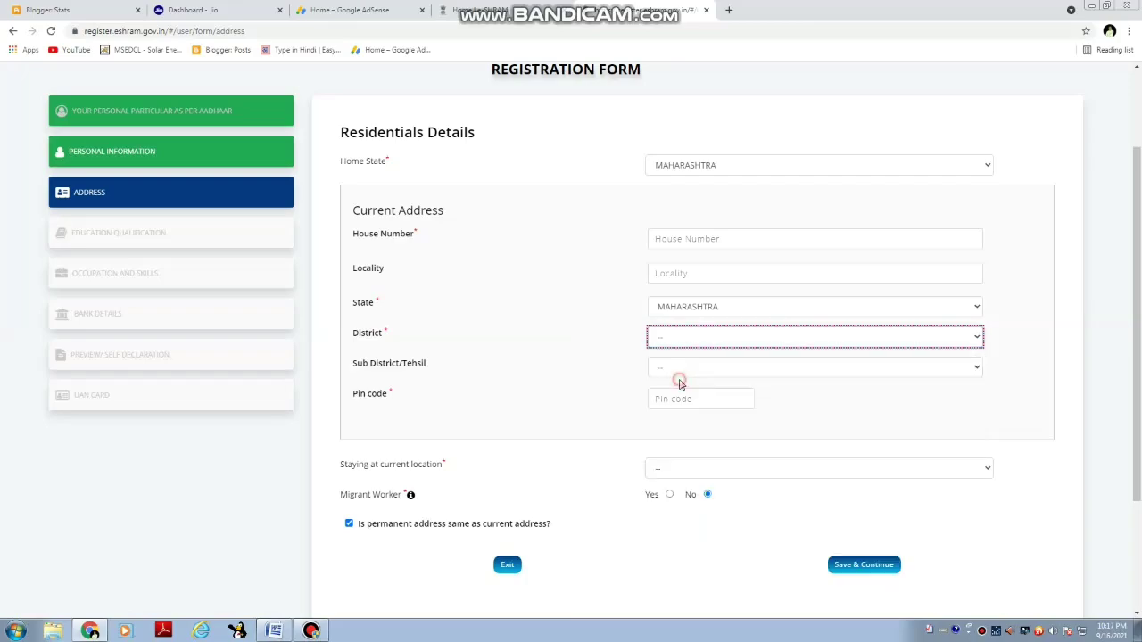
{"action": "scroll", "coordinate": [581, 364], "scroll_direction": "down", "scroll_amount": 1}
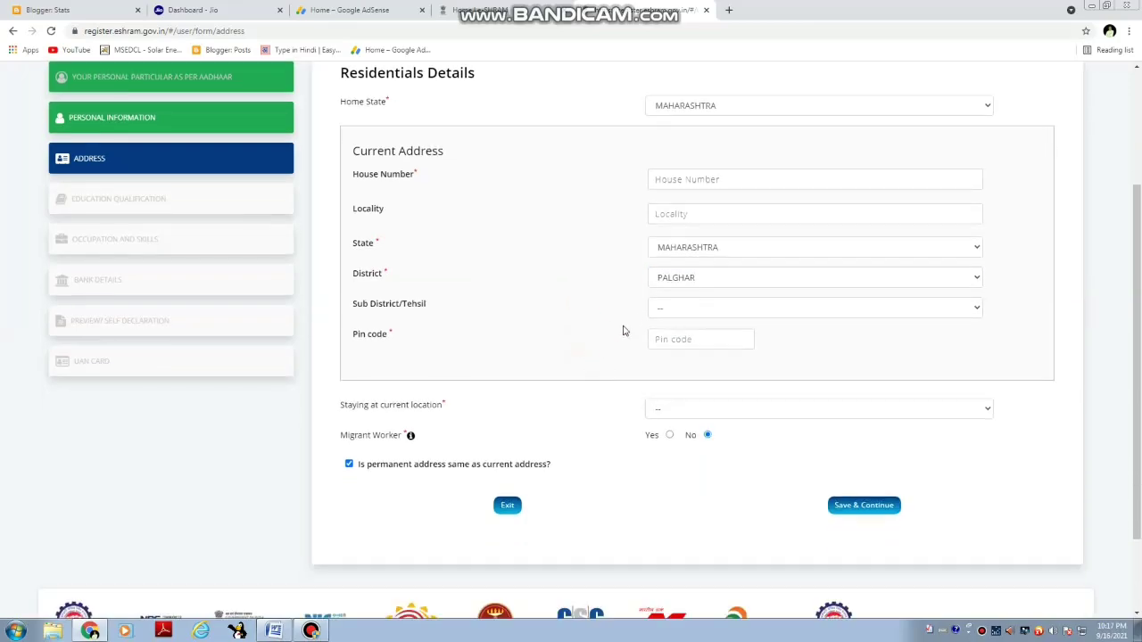
{"action": "left_click", "coordinate": [658, 308]}
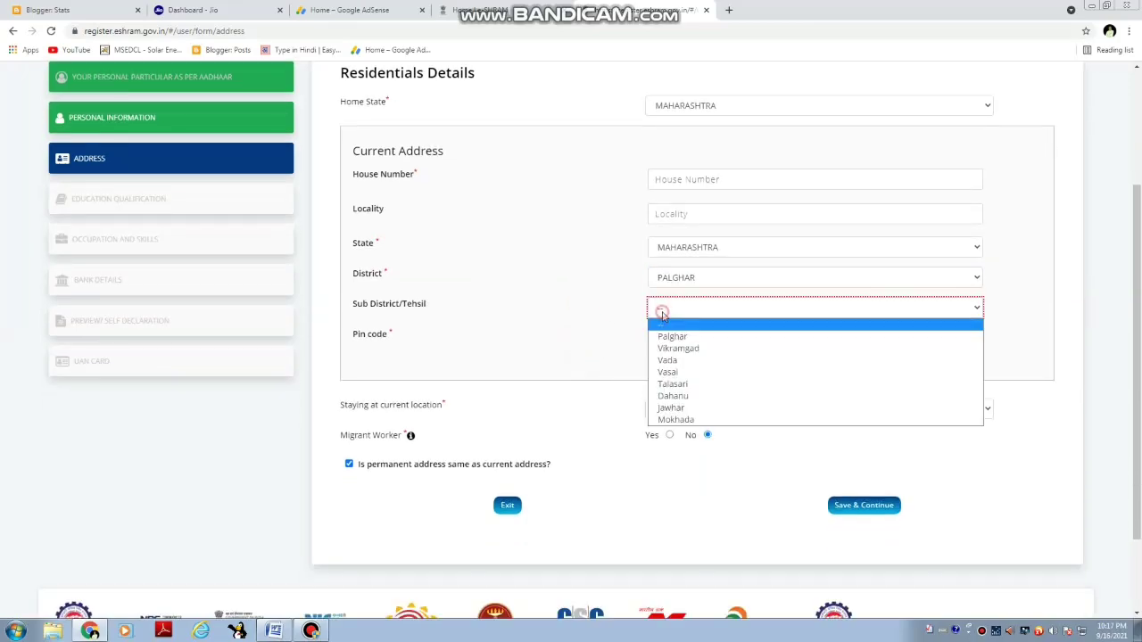
{"action": "left_click", "coordinate": [667, 372]}
{"action": "left_click", "coordinate": [585, 351]}
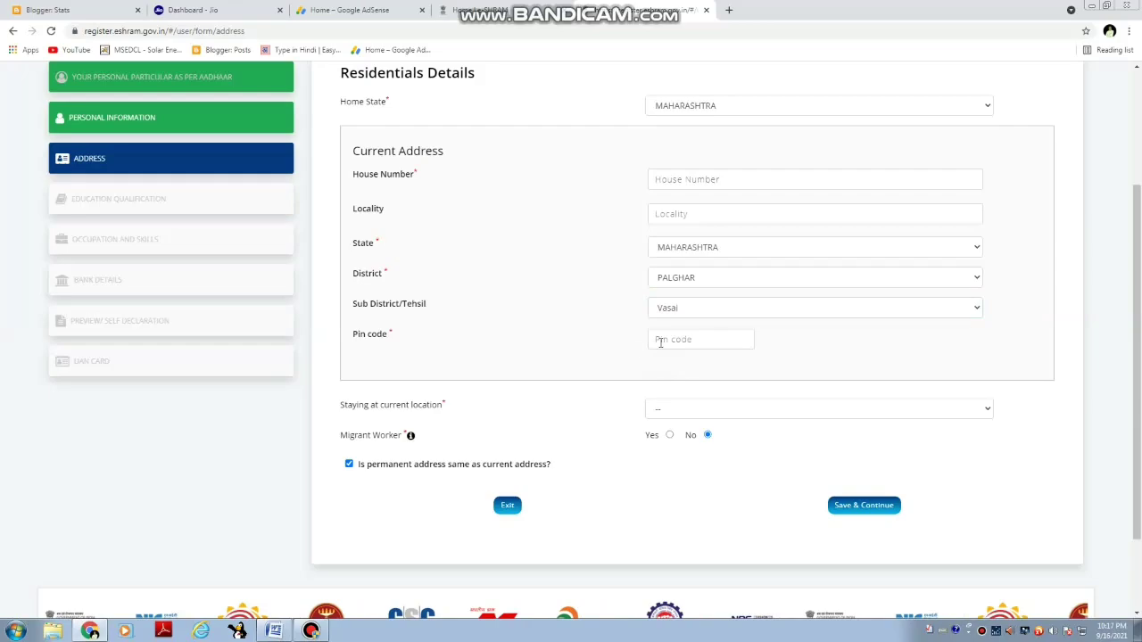
- Set 15-20 years at current location and mark a migrant worker for Work / Employment
{"action": "scroll", "coordinate": [585, 367], "scroll_direction": "down", "scroll_amount": 1}
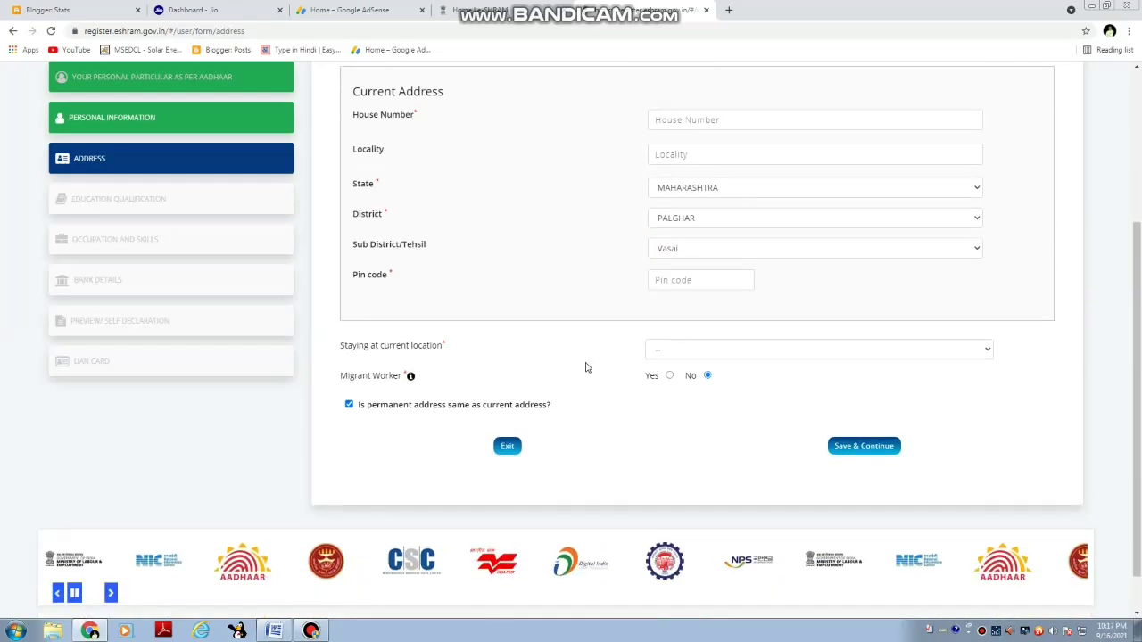
{"action": "left_click", "coordinate": [673, 353]}
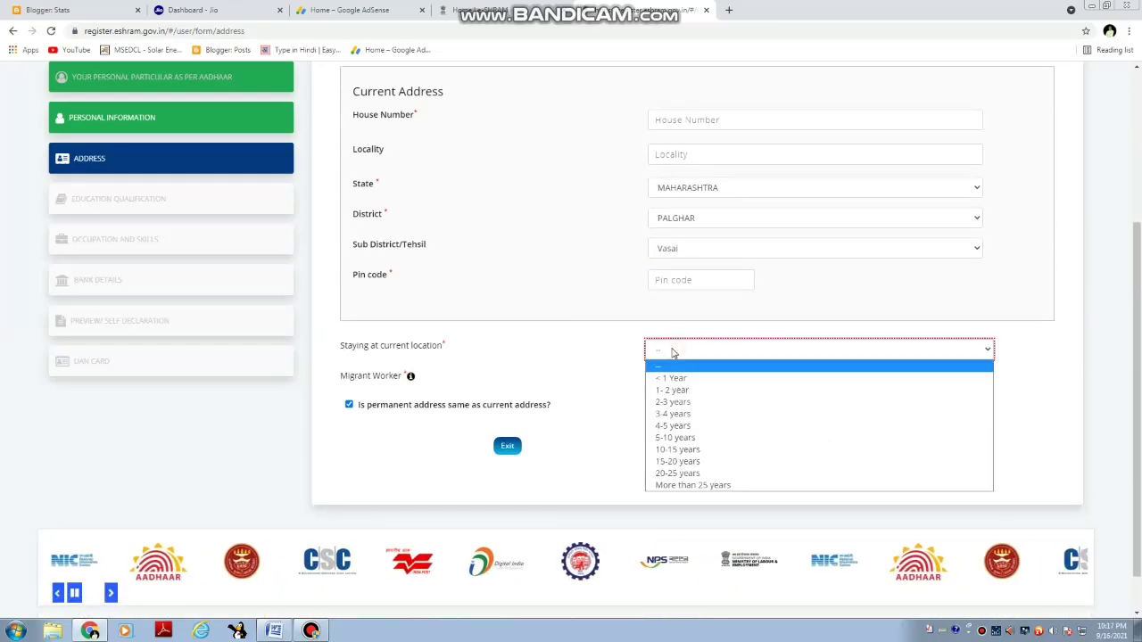
{"action": "left_click", "coordinate": [667, 461]}
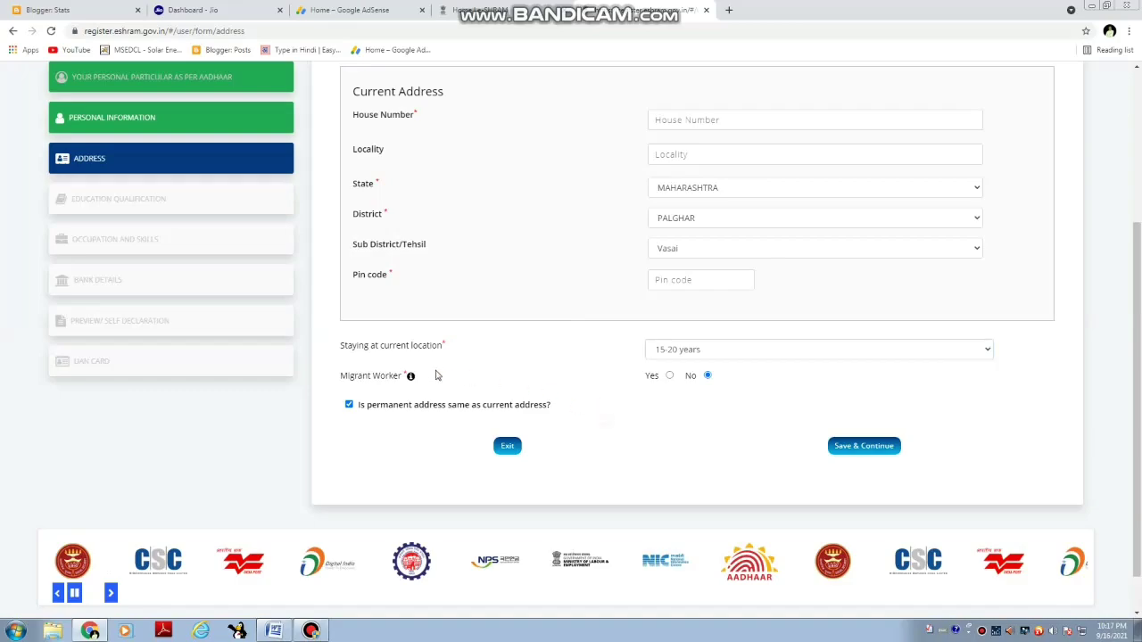
{"action": "left_click", "coordinate": [670, 376]}
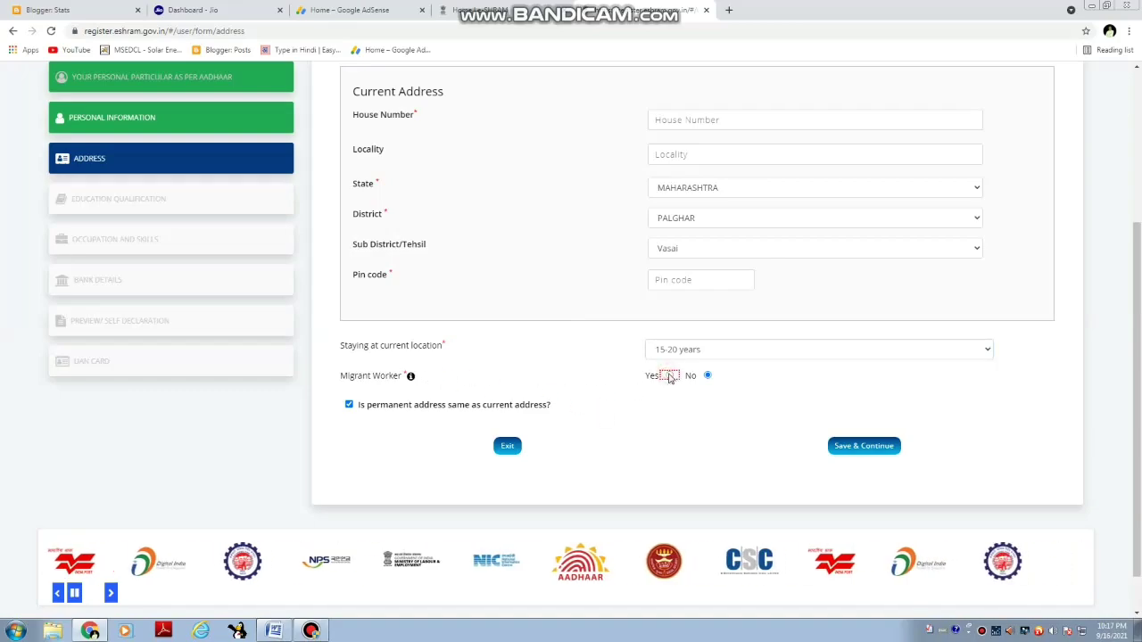
{"action": "left_click", "coordinate": [711, 406]}
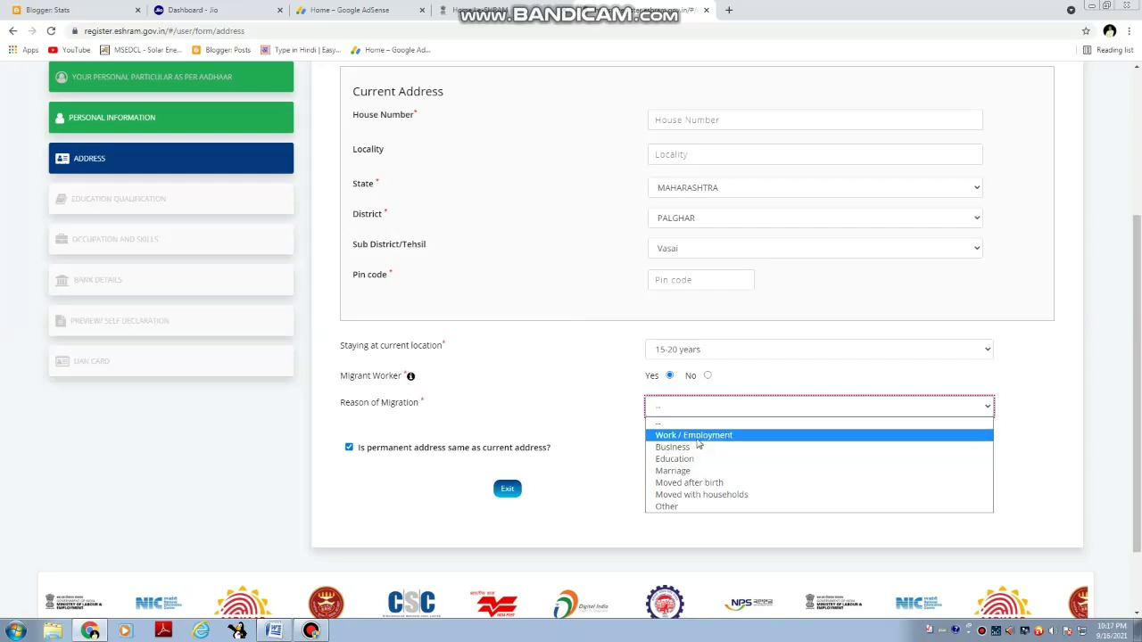
{"action": "left_click", "coordinate": [694, 435]}
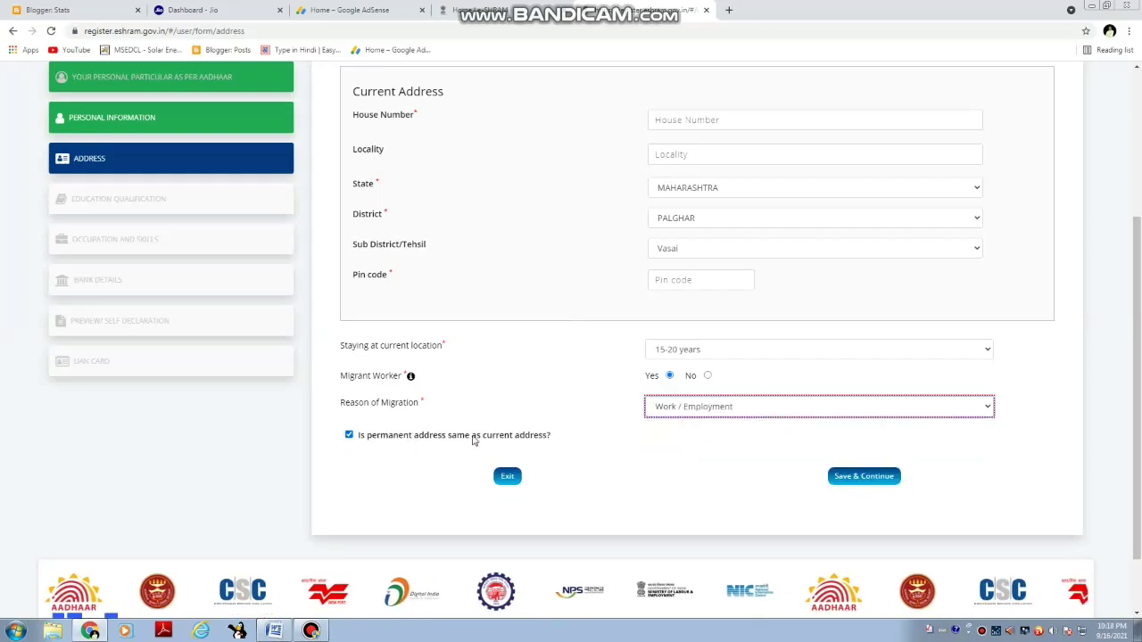
- Indicate the permanent address differs from the current one and save the address details
{"action": "left_click", "coordinate": [348, 435]}
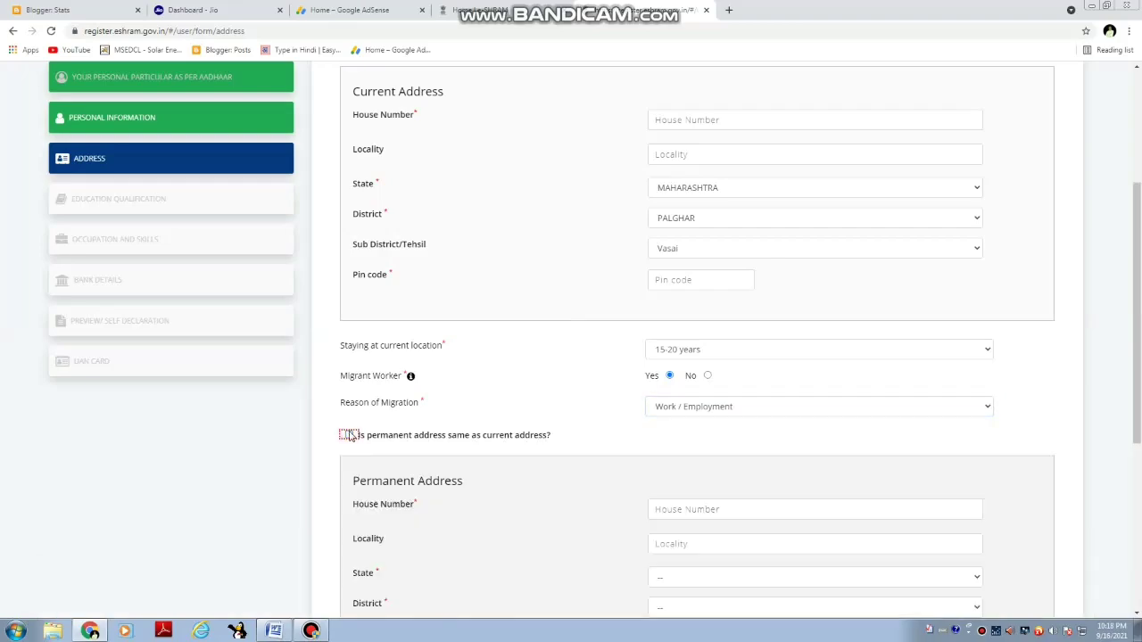
{"action": "scroll", "coordinate": [348, 435], "scroll_direction": "down", "scroll_amount": 2}
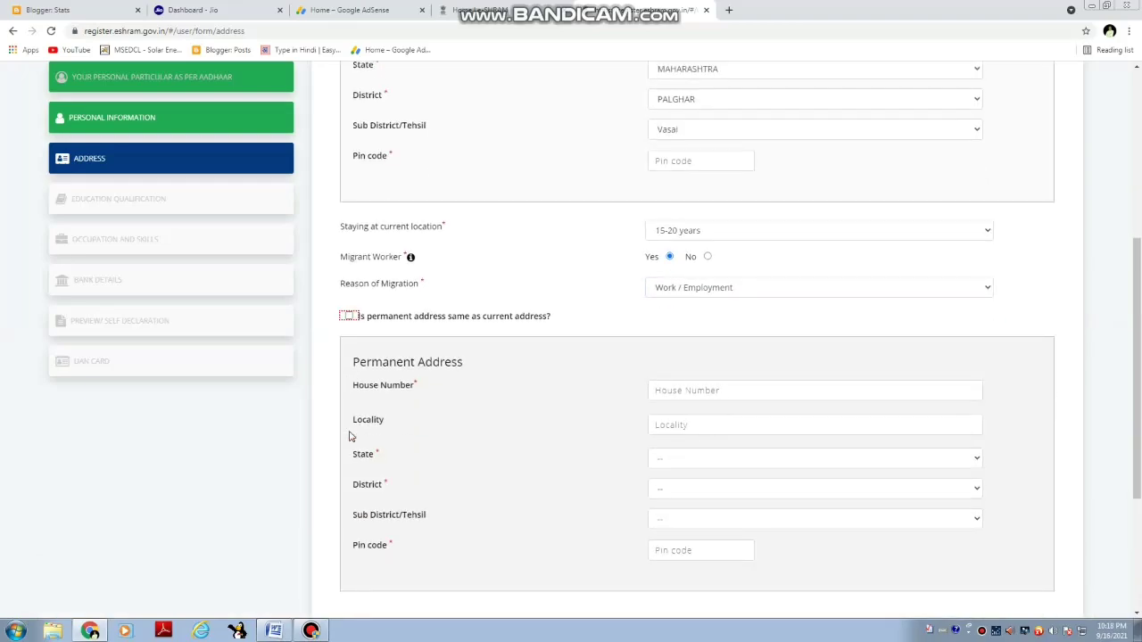
{"action": "scroll", "coordinate": [351, 435], "scroll_direction": "down", "scroll_amount": 2}
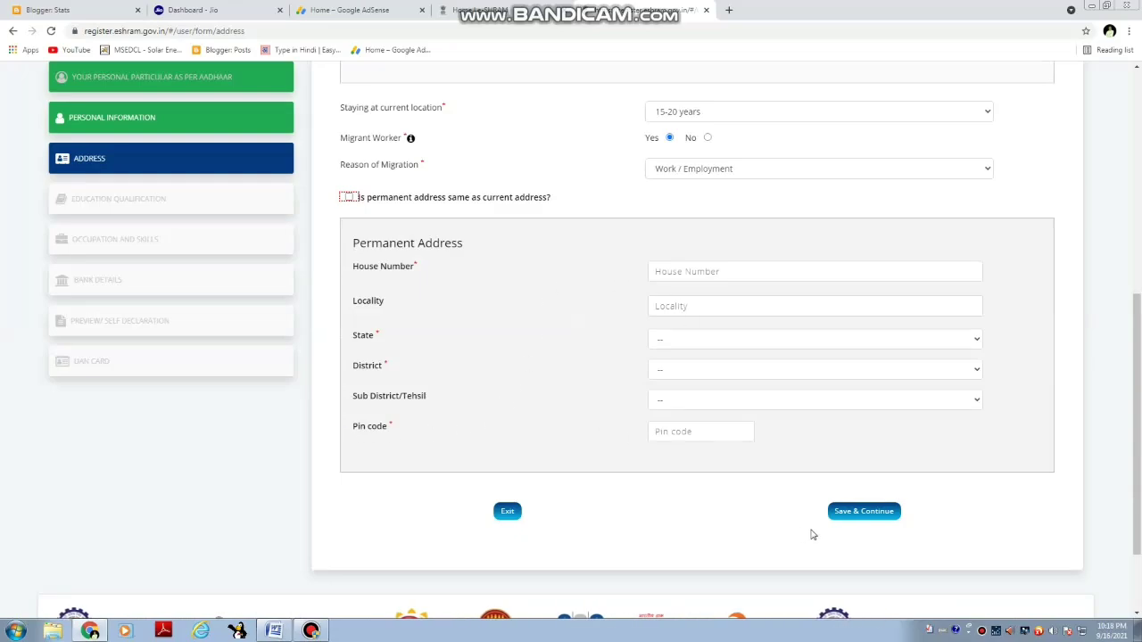
{"action": "left_click", "coordinate": [864, 511]}
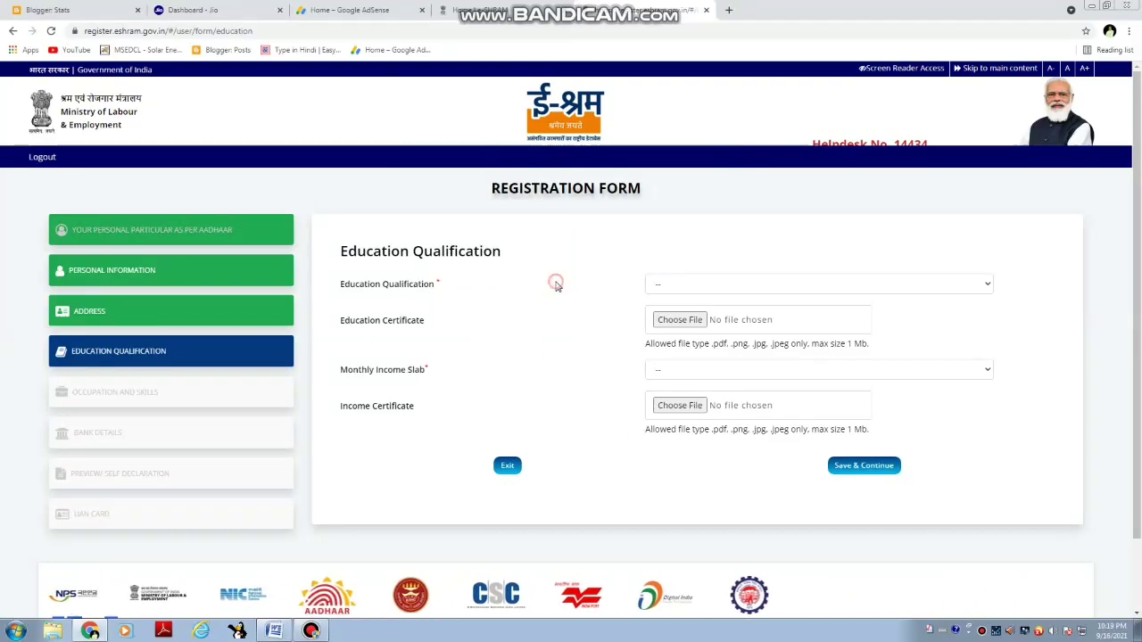
- Choose Secondary education and the 10000 & Below income slab, then save and continue
{"action": "left_click", "coordinate": [656, 284]}
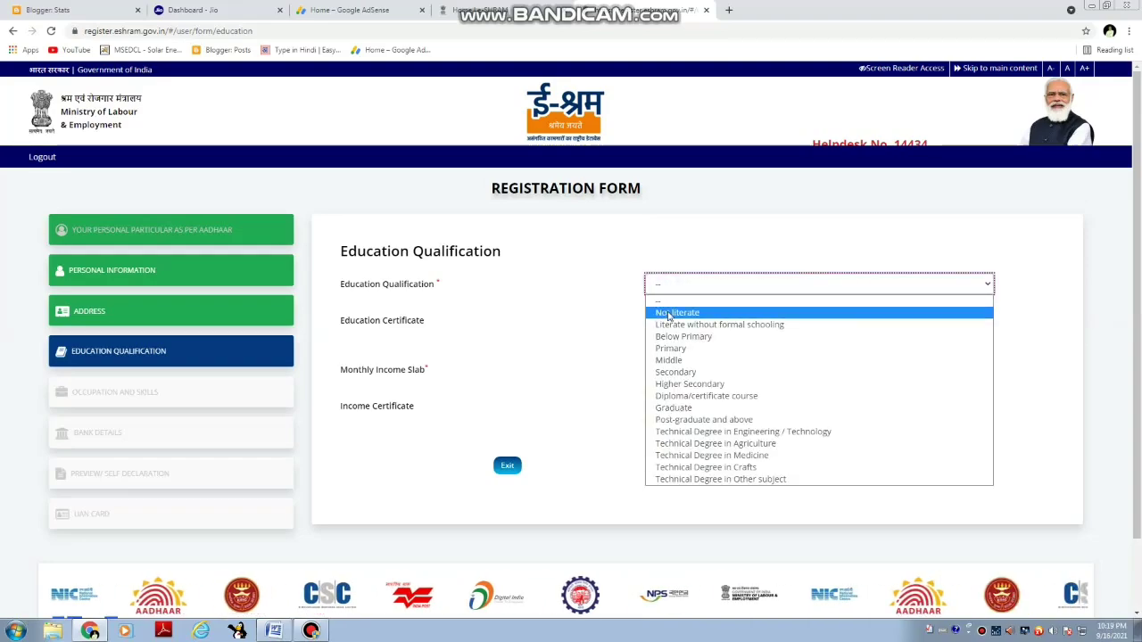
{"action": "left_click", "coordinate": [699, 375]}
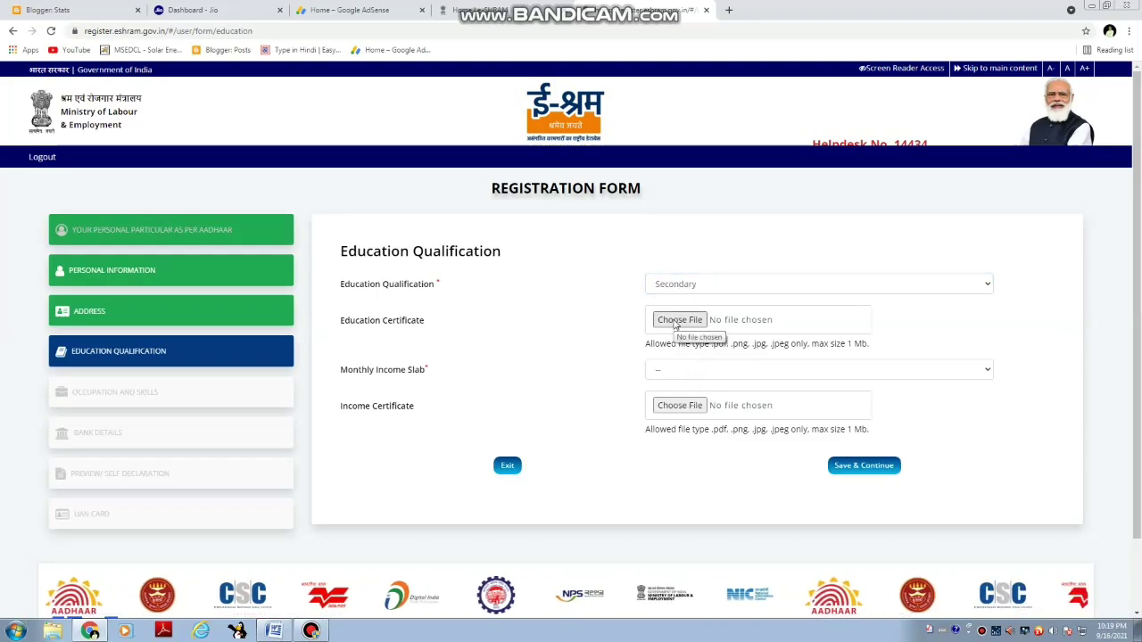
{"action": "left_click", "coordinate": [657, 376]}
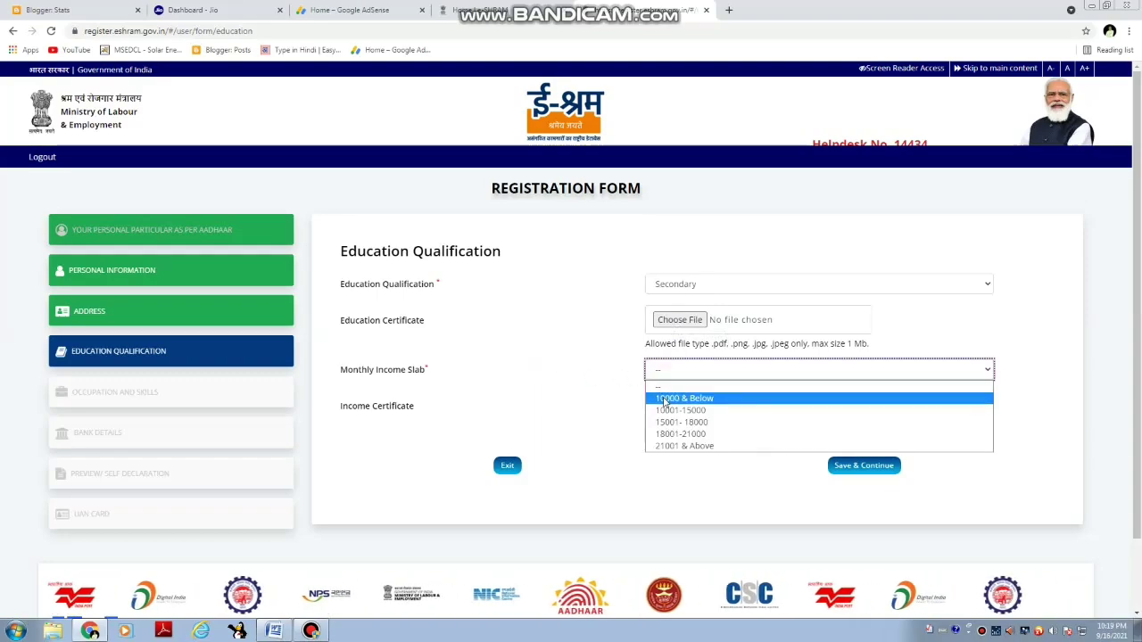
{"action": "left_click", "coordinate": [665, 401]}
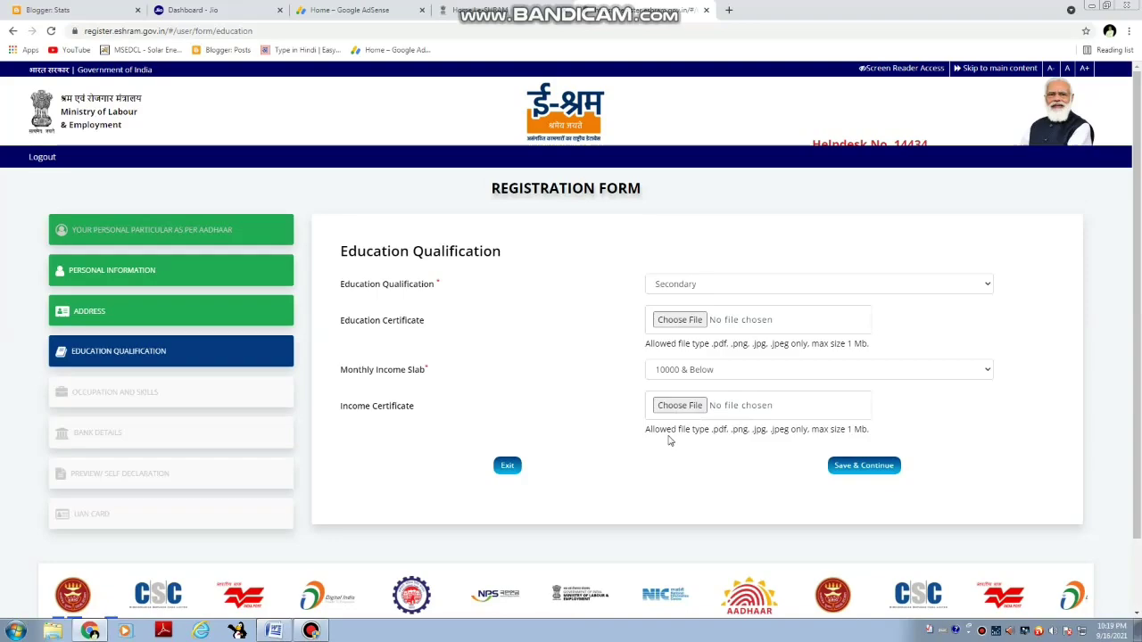
{"action": "left_click", "coordinate": [852, 468]}
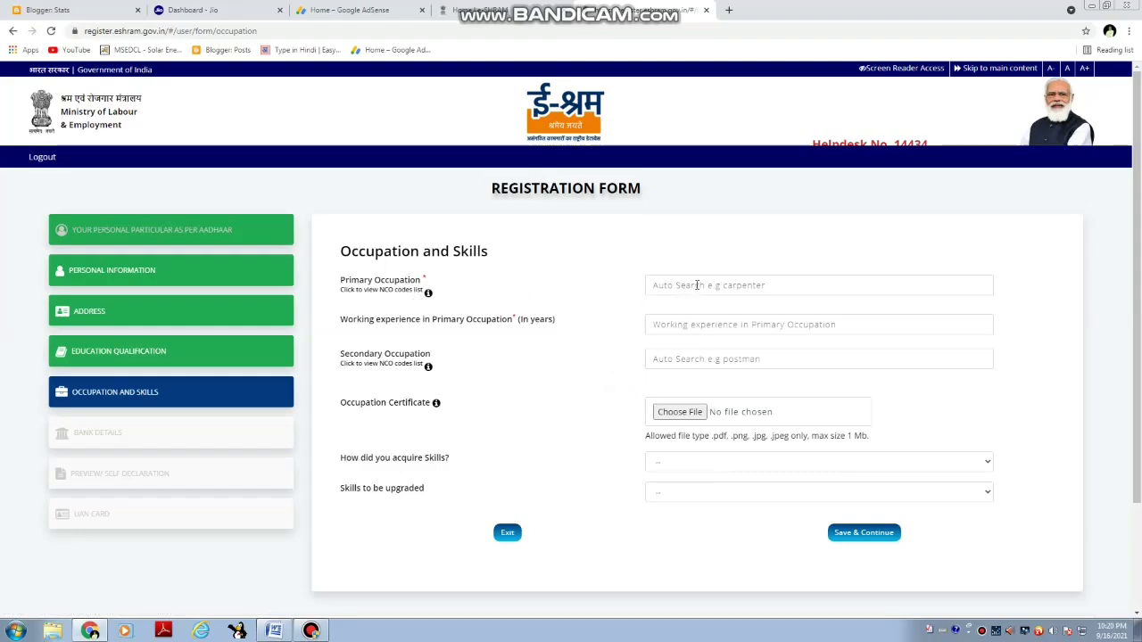
- Paste 'sugarcane' into the Primary Occupation search field
{"action": "left_click", "coordinate": [696, 285]}
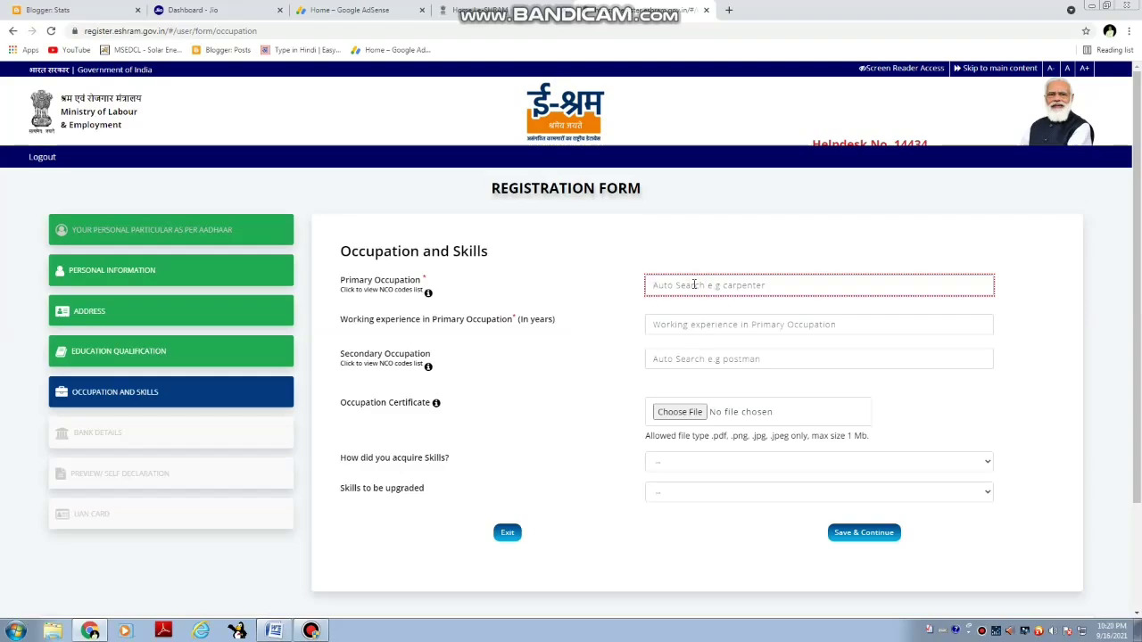
{"action": "type", "text": "sugarcane"}
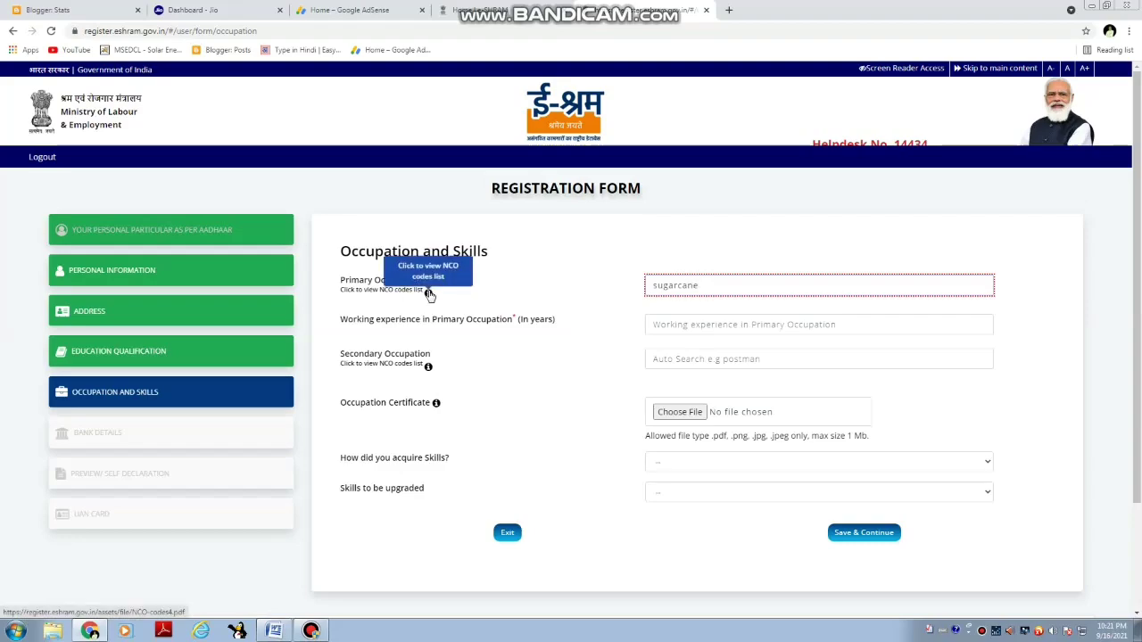
- Open the NCO codes list PDF and scroll through the occupation families by sector
{"action": "left_click", "coordinate": [428, 293]}
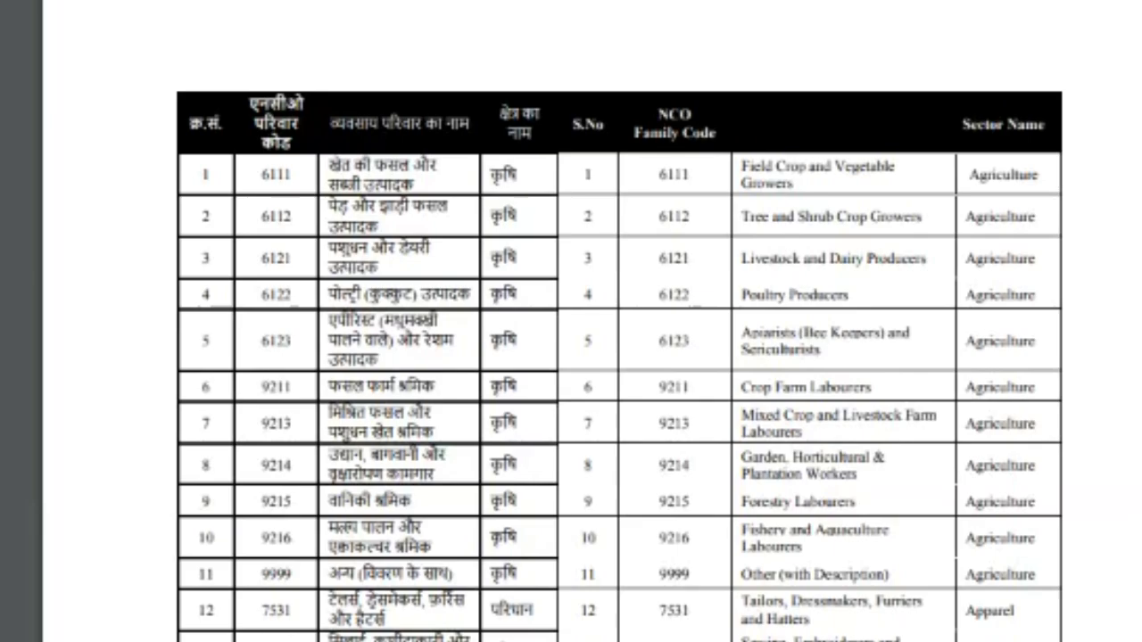
{"action": "scroll", "coordinate": [619, 356], "scroll_direction": "down", "scroll_amount": 5}
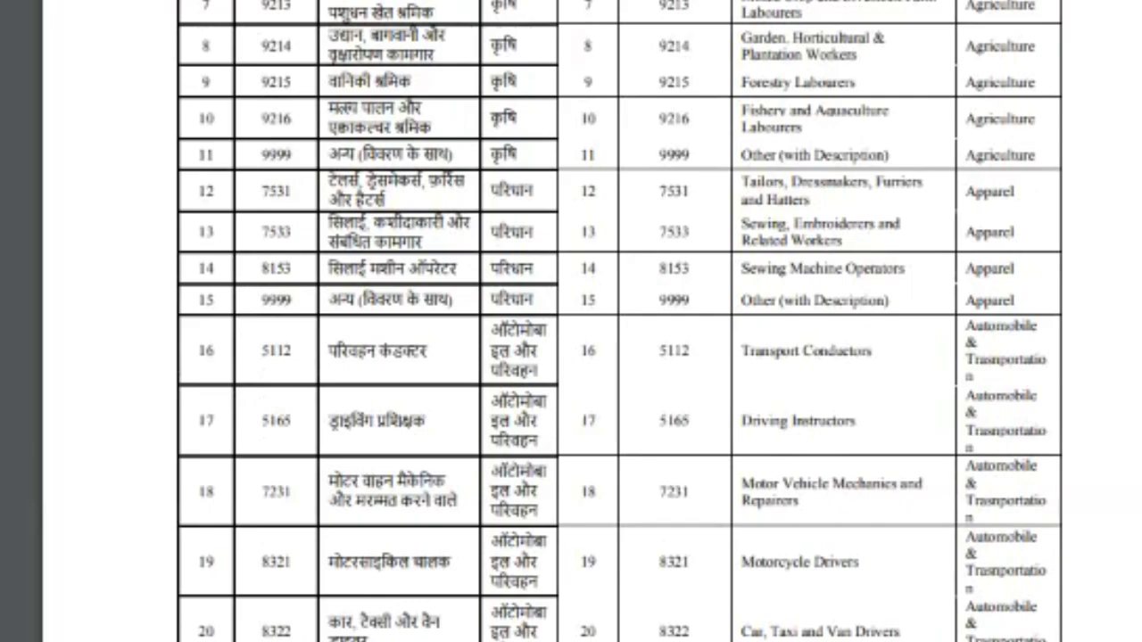
{"action": "scroll", "coordinate": [619, 321], "scroll_direction": "down", "scroll_amount": 9}
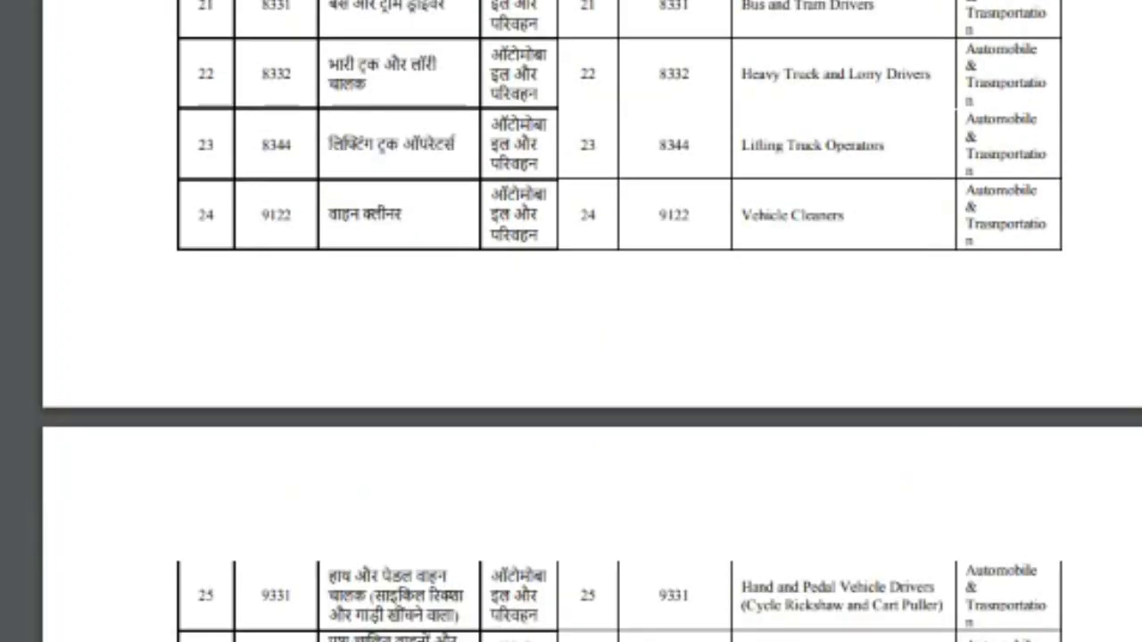
- Select 'Bricklayers and Related Workers' as primary occupation and enter 10 years of working experience
{"action": "scroll", "coordinate": [619, 356], "scroll_direction": "down", "scroll_amount": 3}
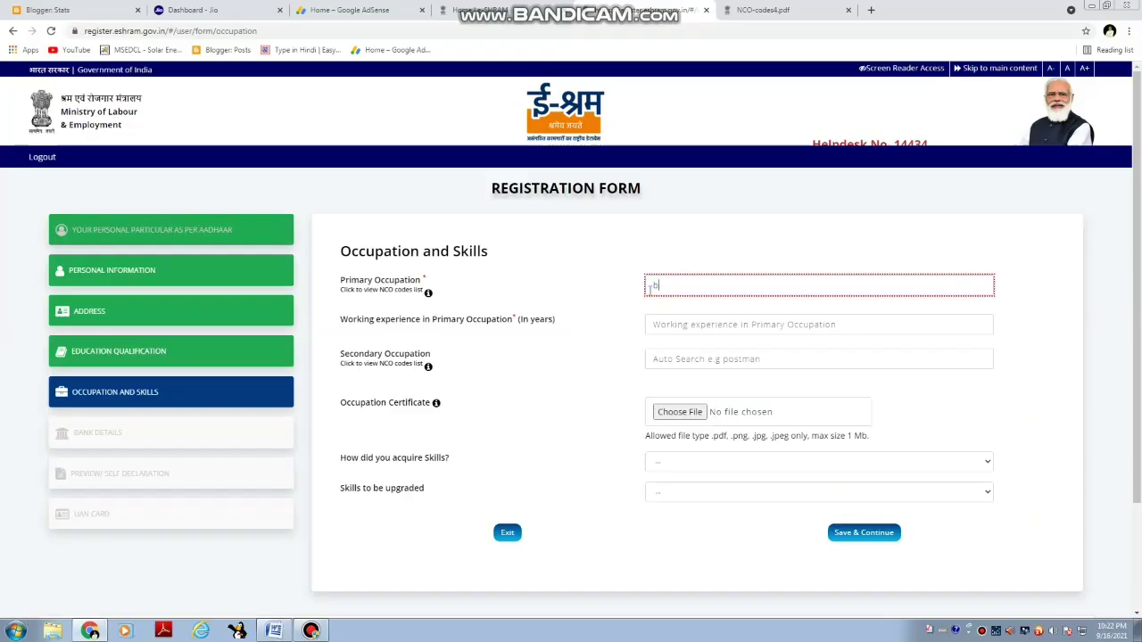
{"action": "type", "text": "c"}
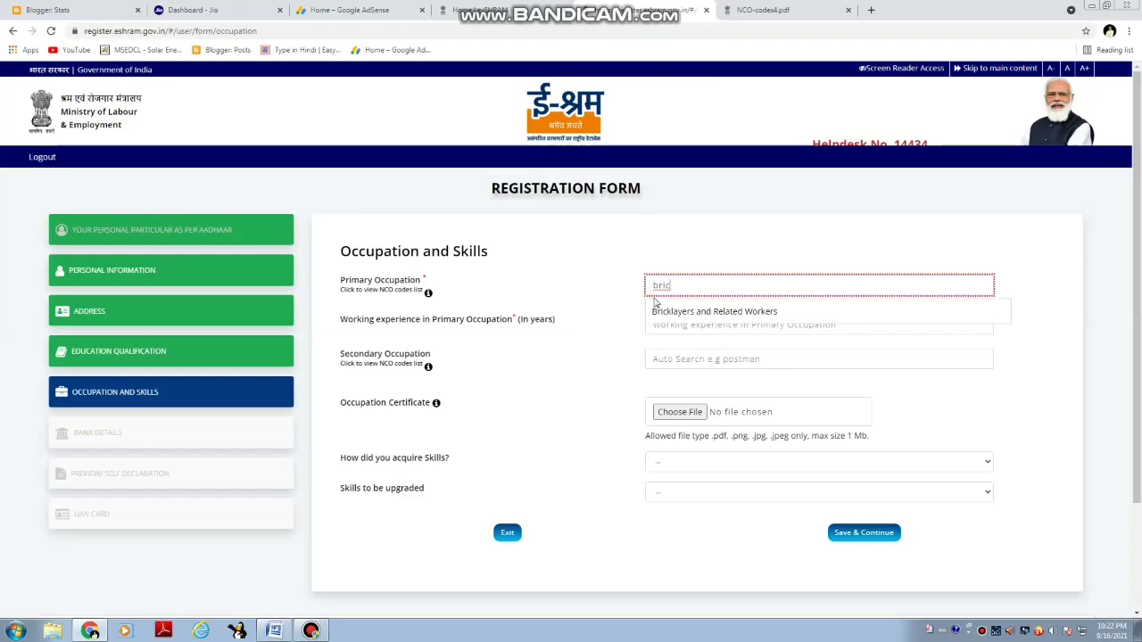
{"action": "left_click", "coordinate": [659, 311]}
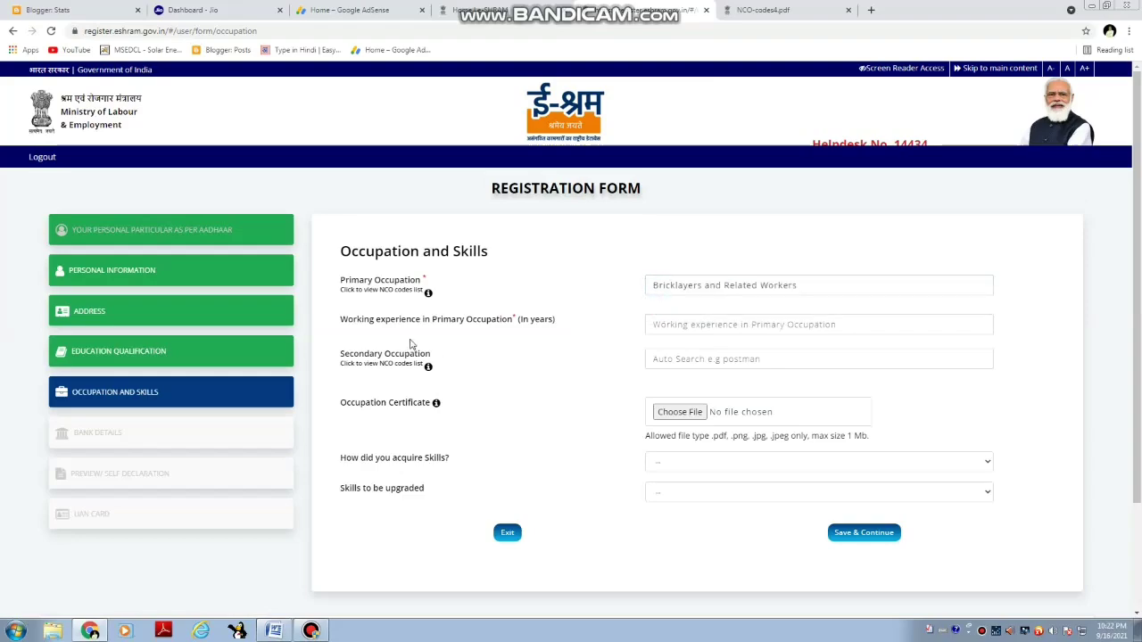
{"action": "left_click", "coordinate": [656, 326]}
{"action": "type", "text": "10"}
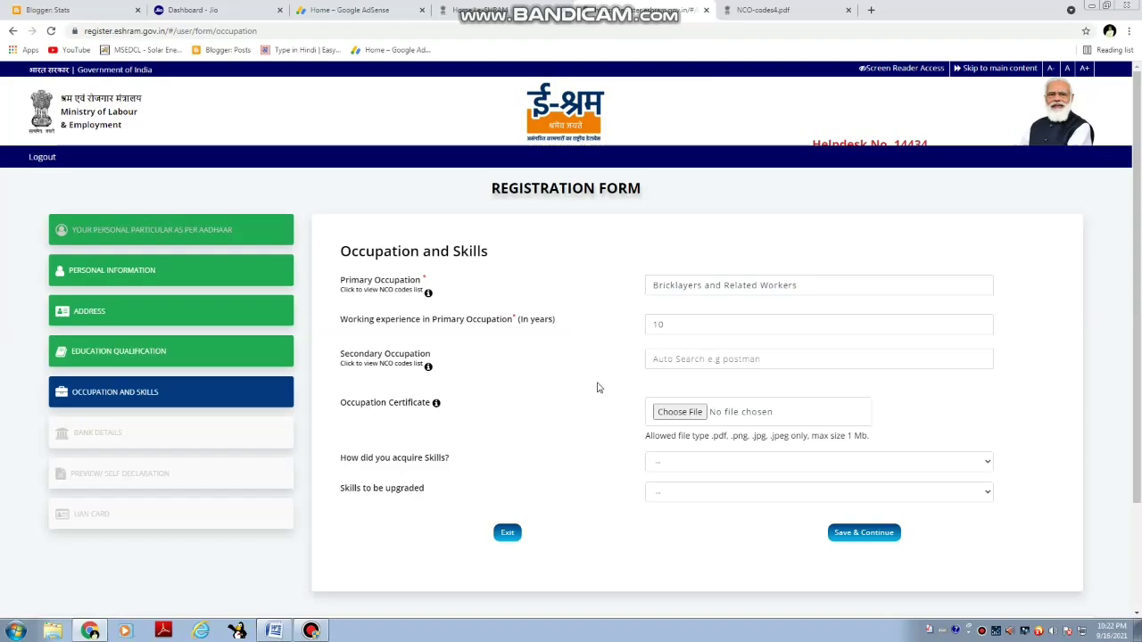
{"action": "scroll", "coordinate": [598, 387], "scroll_direction": "down", "scroll_amount": 1}
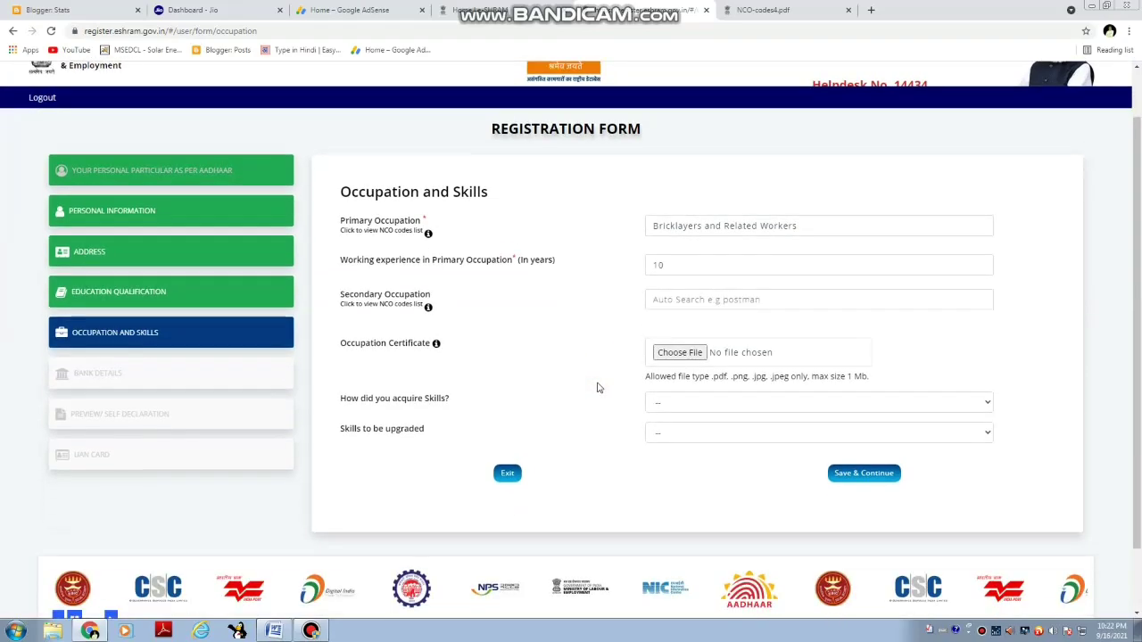
{"action": "scroll", "coordinate": [598, 388], "scroll_direction": "down", "scroll_amount": 1}
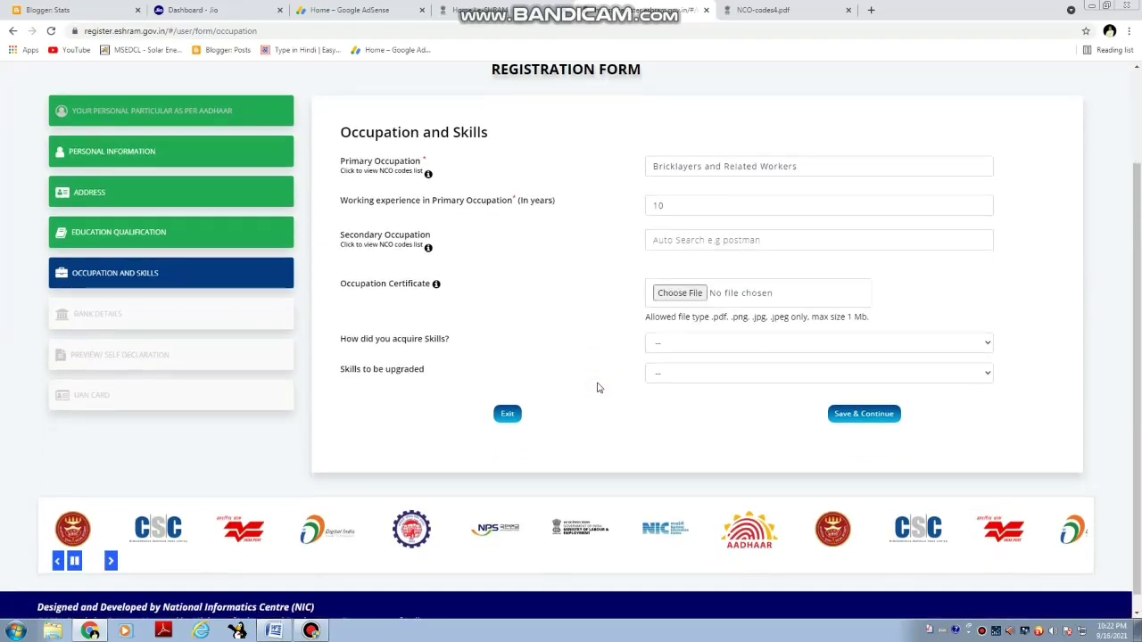
- Record no vocational training, Self-Learning sub skill, and formal vocational training upgrade, then save
{"action": "left_click", "coordinate": [664, 346]}
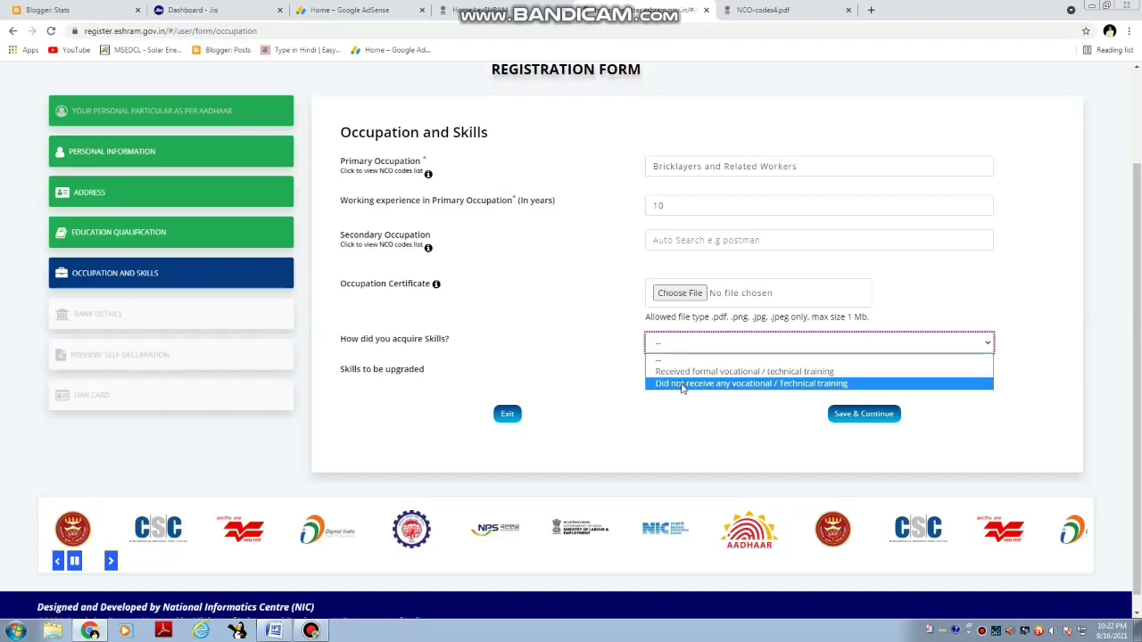
{"action": "left_click", "coordinate": [683, 383]}
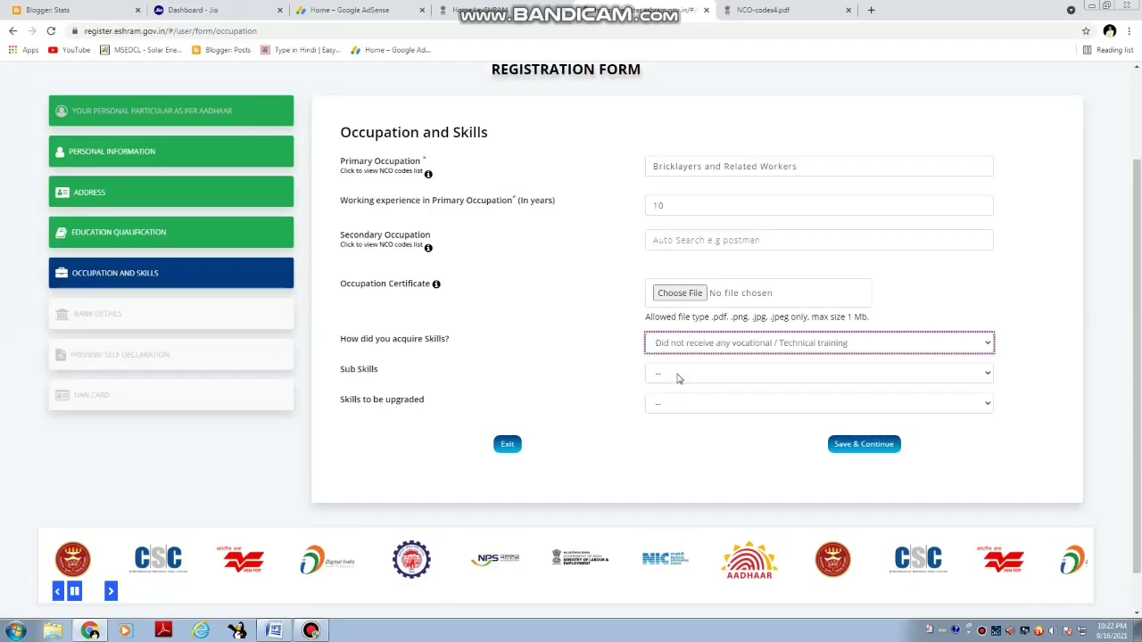
{"action": "left_click", "coordinate": [677, 375]}
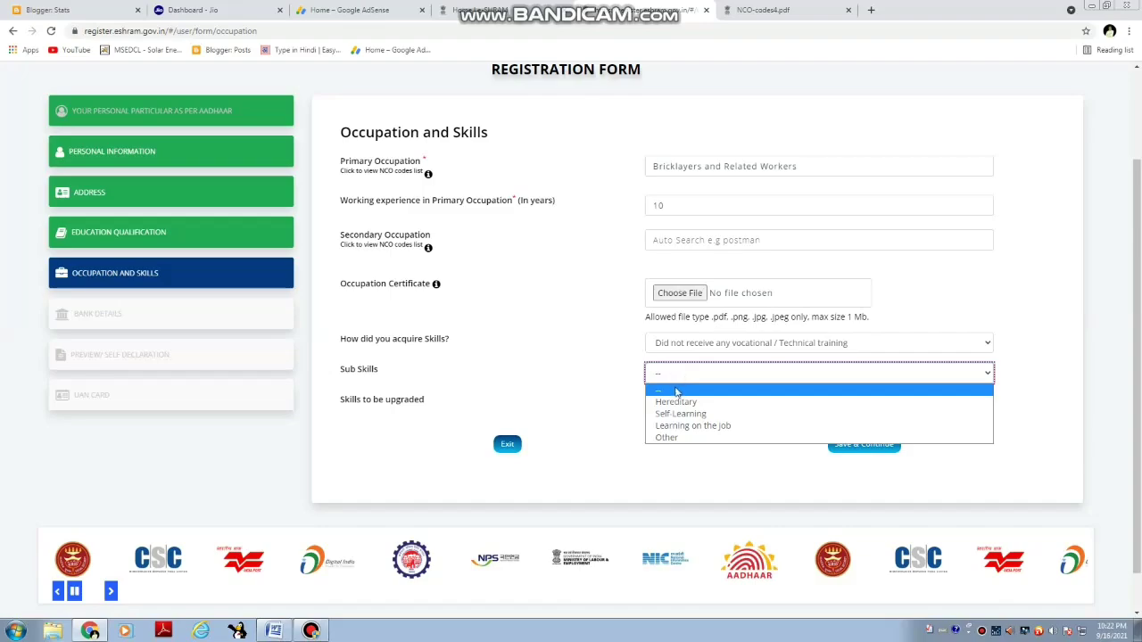
{"action": "left_click", "coordinate": [675, 414]}
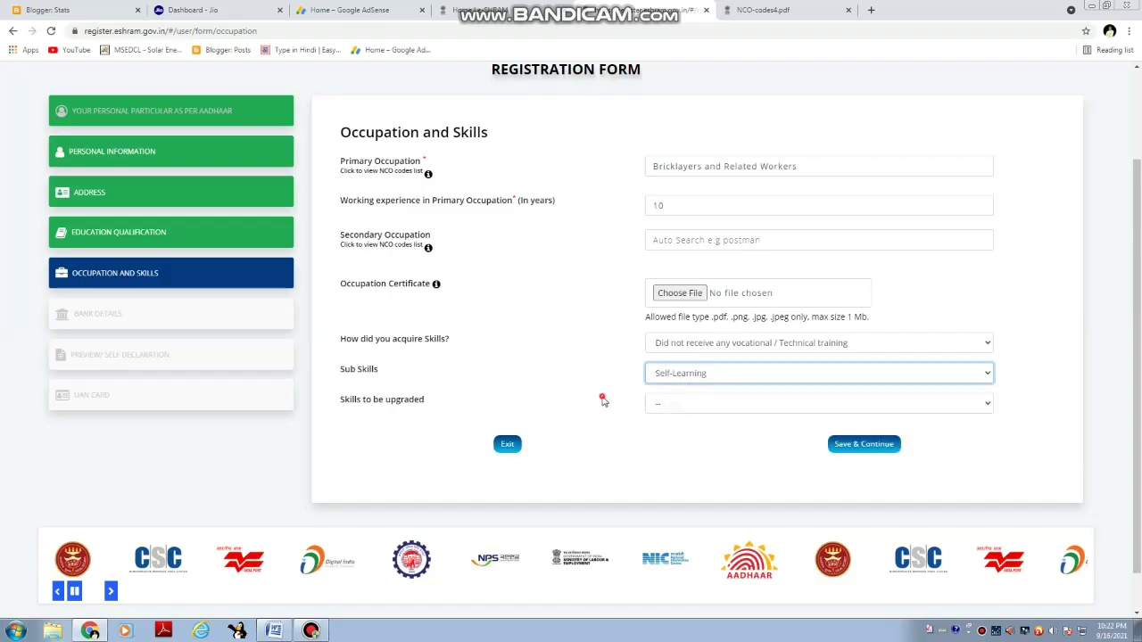
{"action": "left_click", "coordinate": [661, 410]}
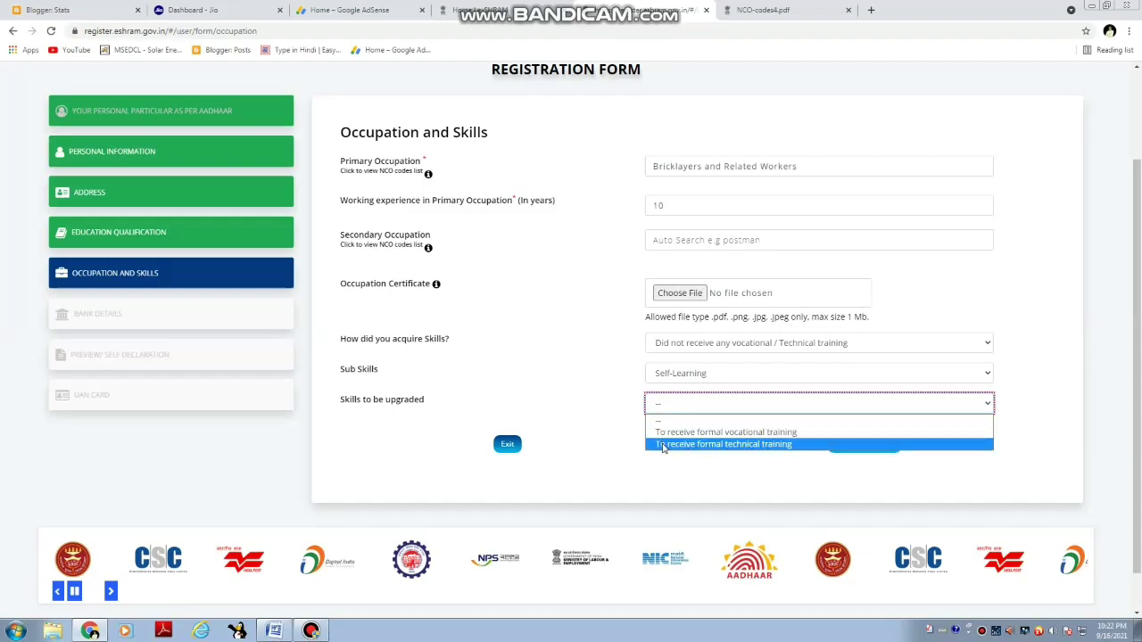
{"action": "left_click", "coordinate": [664, 434]}
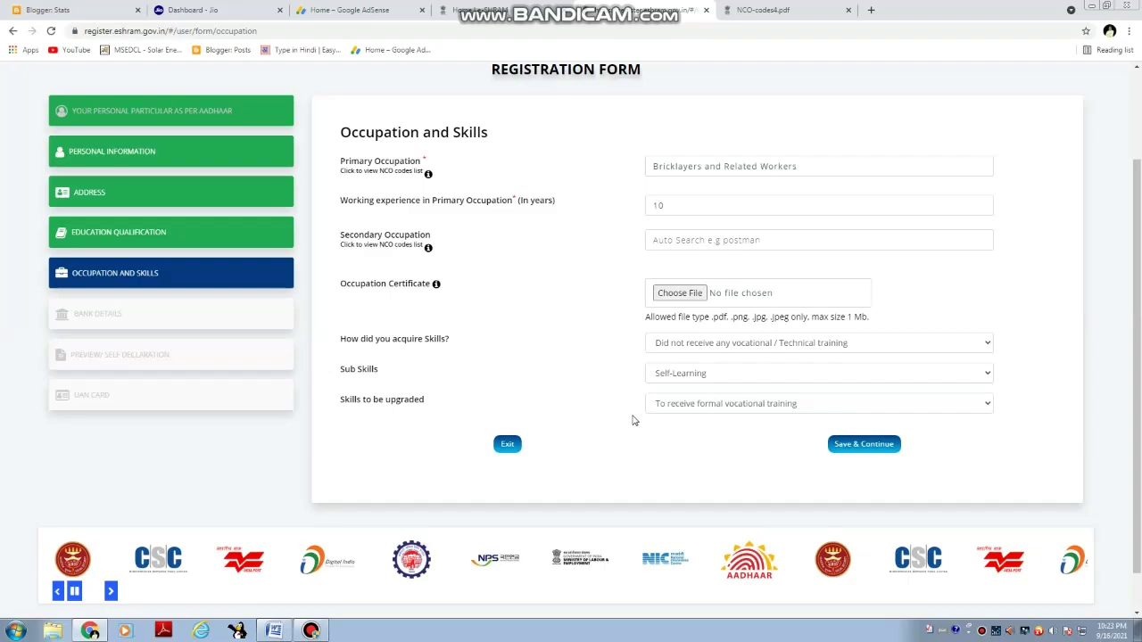
{"action": "left_click", "coordinate": [854, 445]}
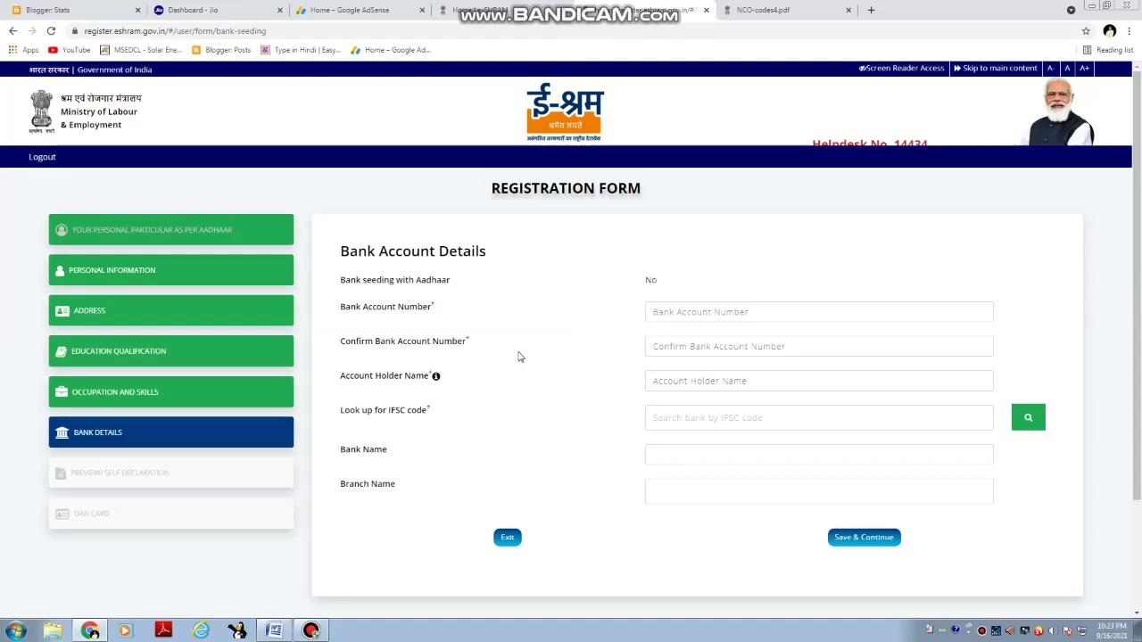
- Fill in the bank account holder details for Central Bank of India, Daman branch, and save
{"action": "left_click", "coordinate": [670, 378]}
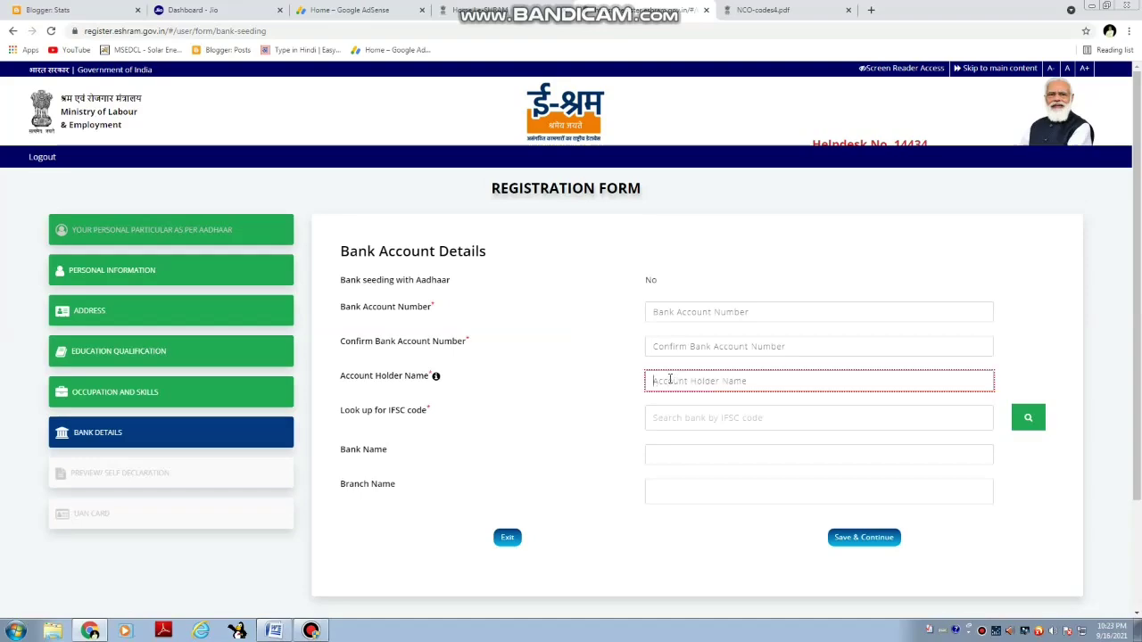
{"action": "left_click", "coordinate": [592, 384]}
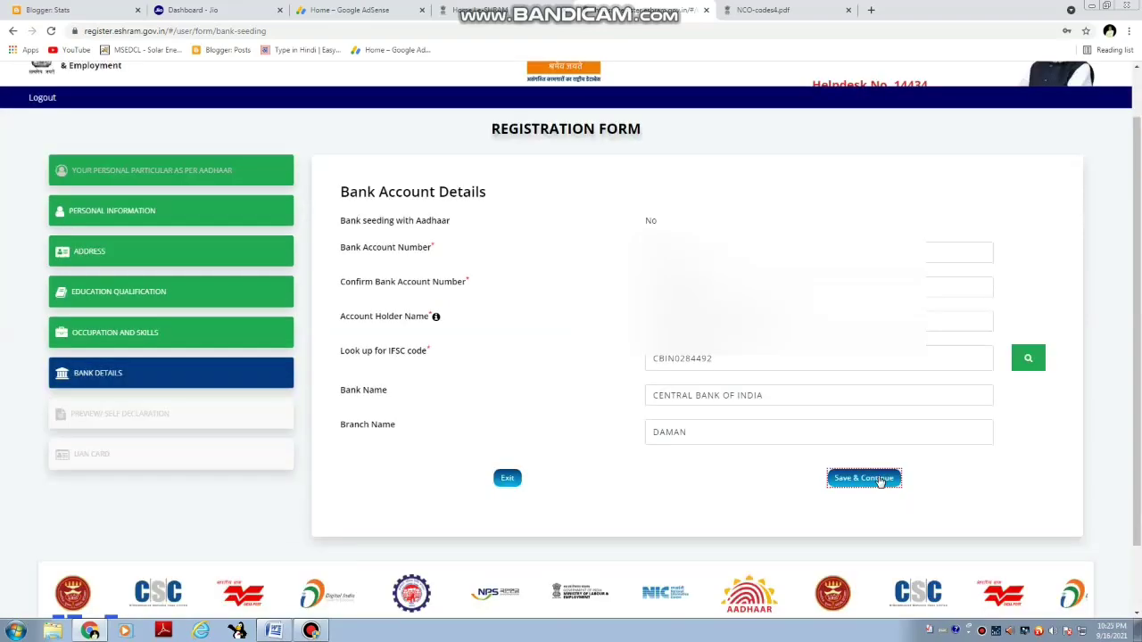
{"action": "left_click", "coordinate": [880, 480]}
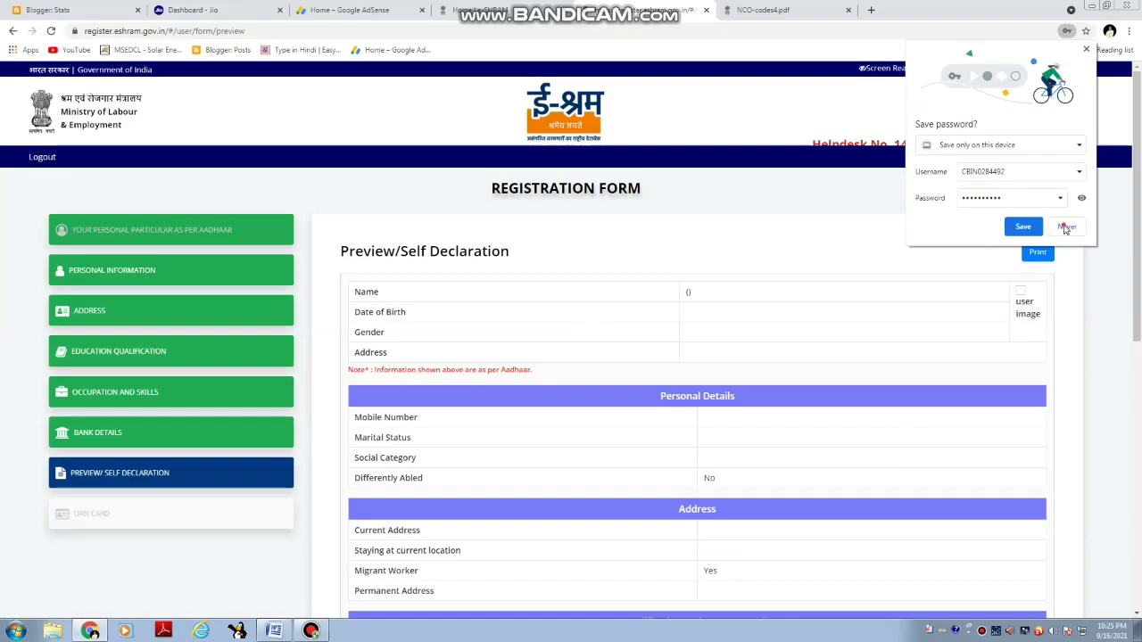
- Decline Chrome's password saving, review the preview, accept the self declaration and submit the registration
{"action": "left_click", "coordinate": [1066, 227]}
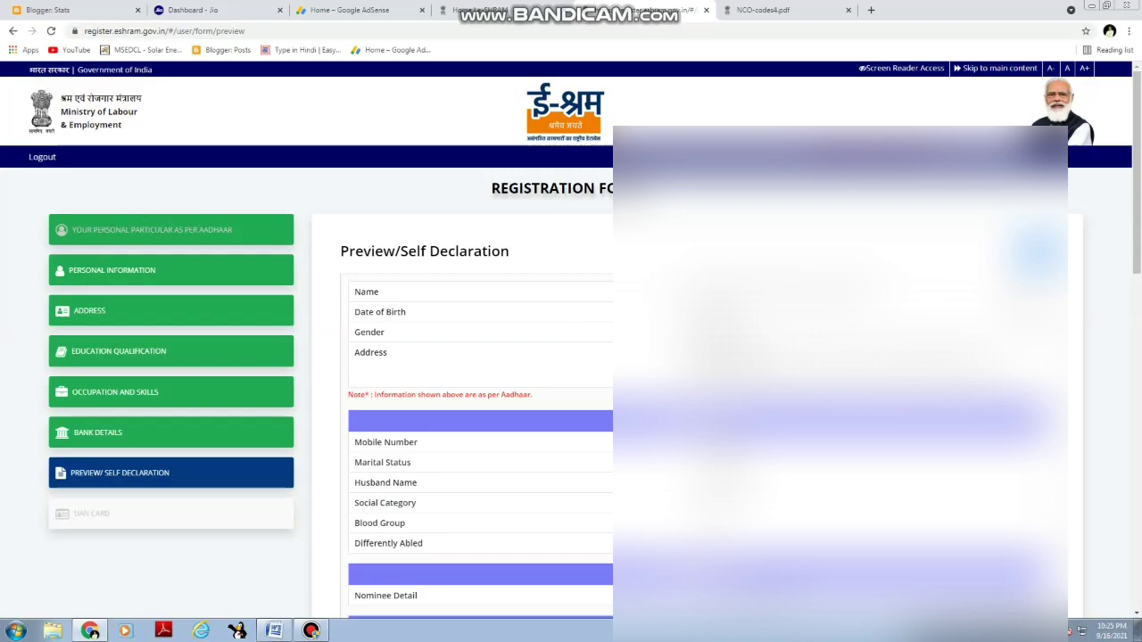
{"action": "scroll", "coordinate": [571, 357], "scroll_direction": "down", "scroll_amount": 2}
{"action": "scroll", "coordinate": [695, 356], "scroll_direction": "down", "scroll_amount": 2}
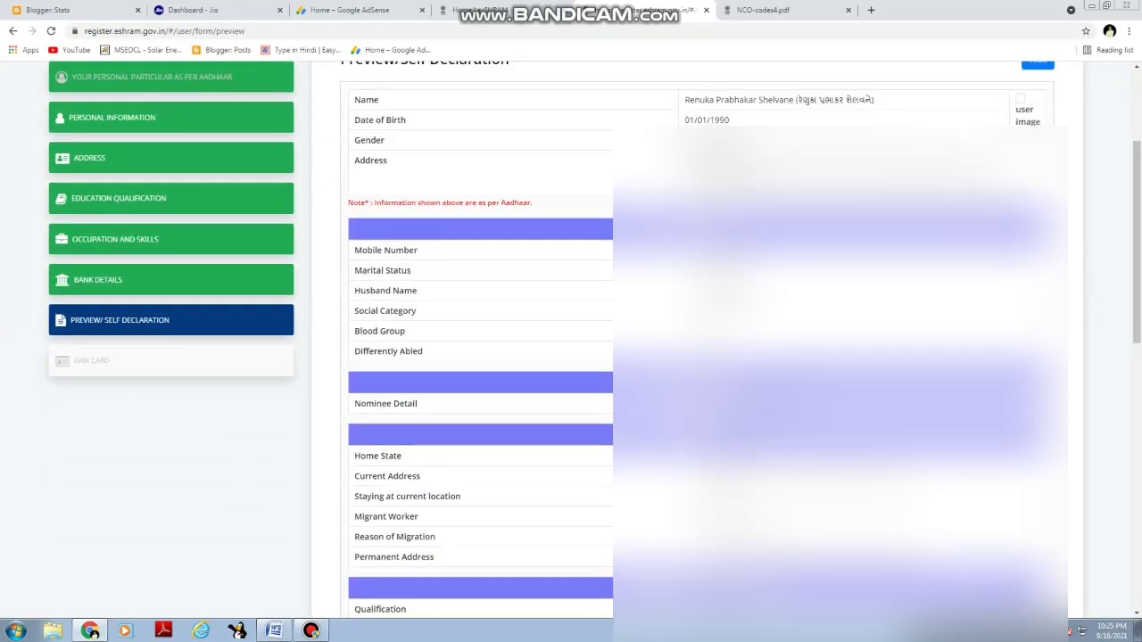
{"action": "scroll", "coordinate": [696, 357], "scroll_direction": "down", "scroll_amount": 1}
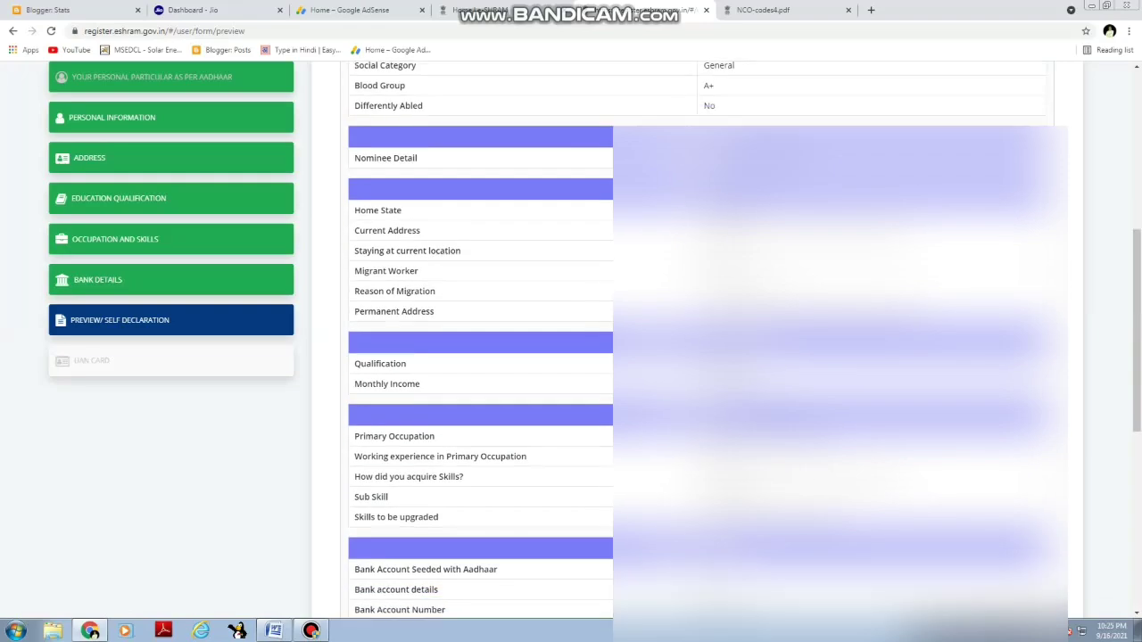
{"action": "scroll", "coordinate": [696, 356], "scroll_direction": "down", "scroll_amount": 2}
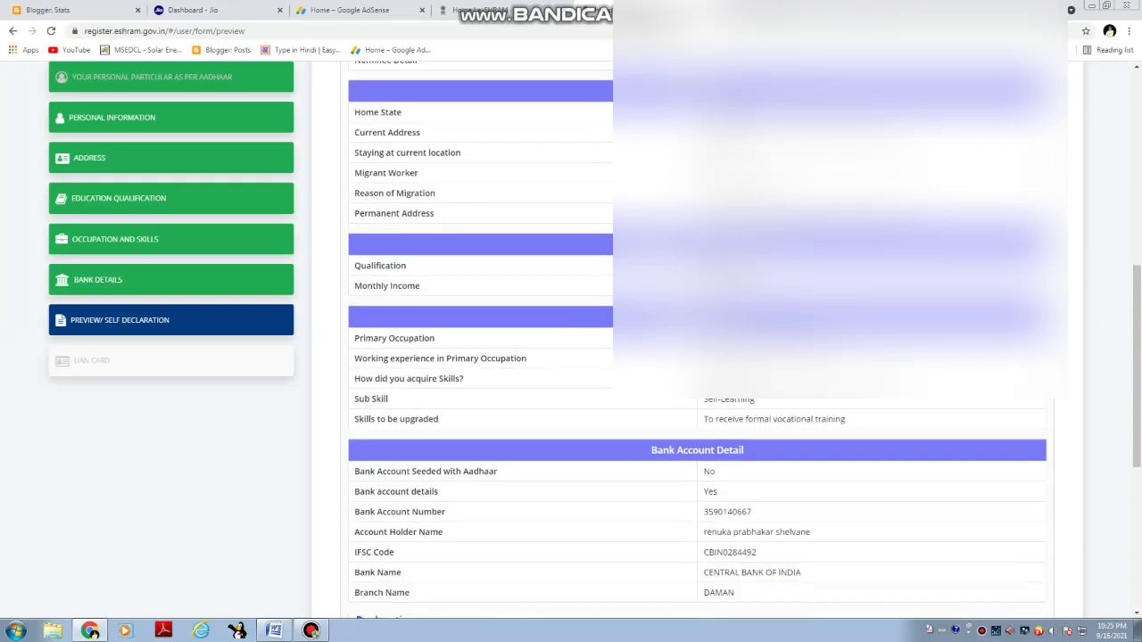
{"action": "scroll", "coordinate": [484, 346], "scroll_direction": "down", "scroll_amount": 2}
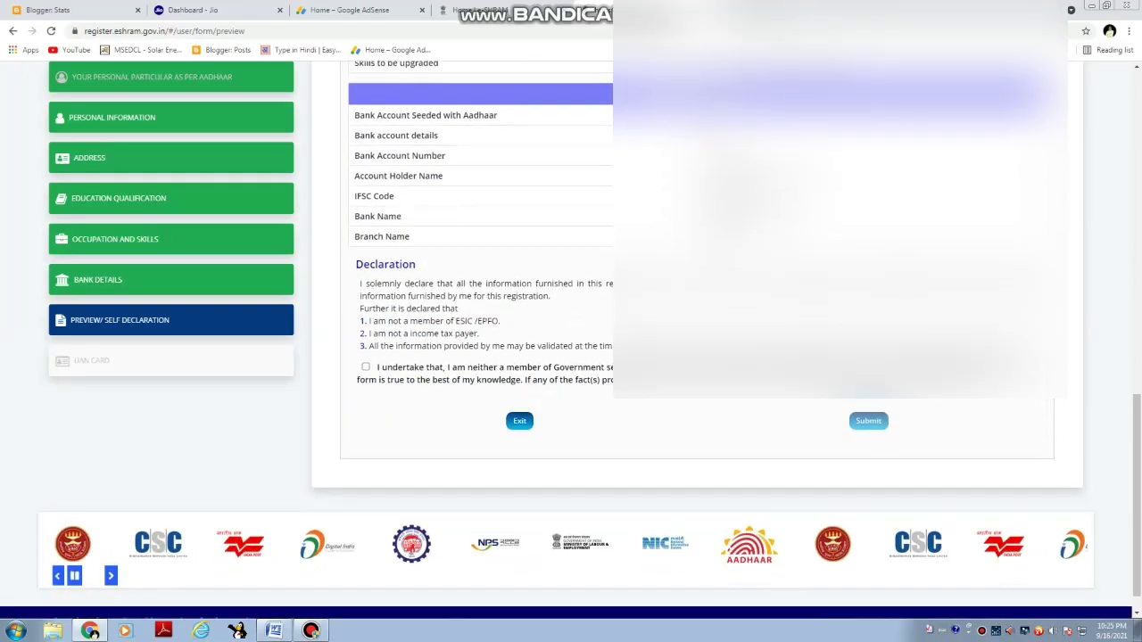
{"action": "left_click", "coordinate": [365, 368]}
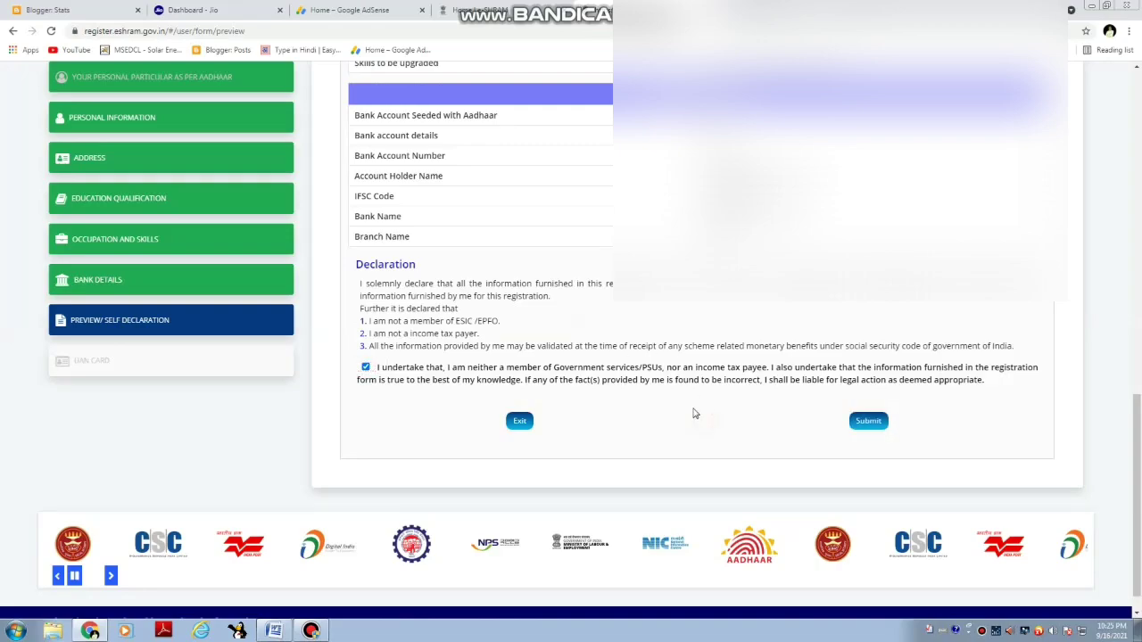
{"action": "left_click", "coordinate": [870, 423]}
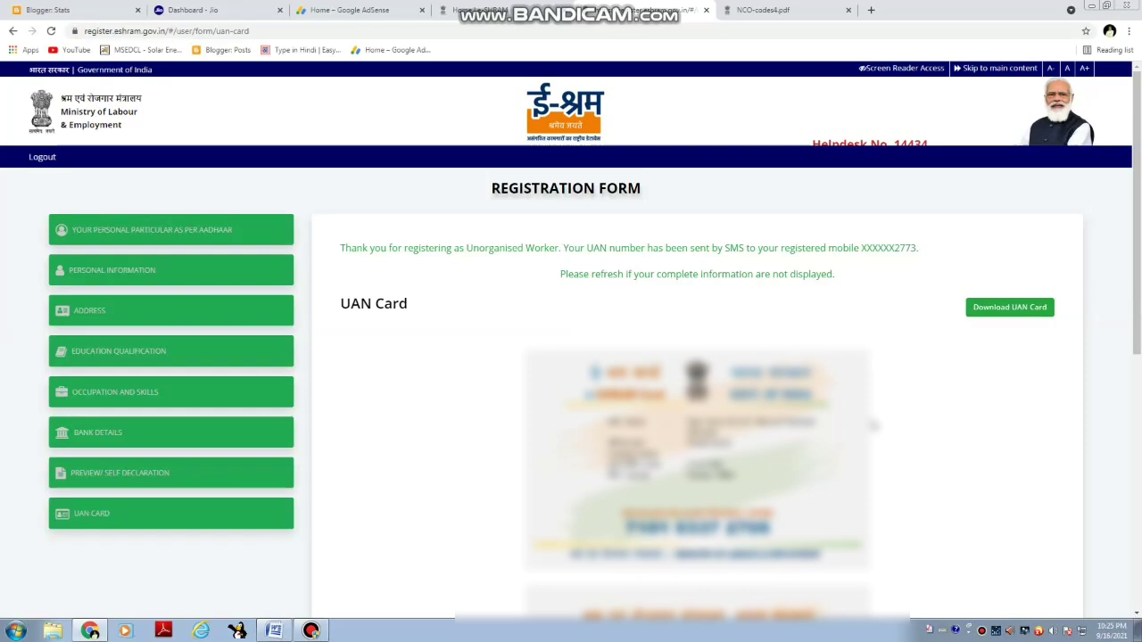
- Review the generated UAN card preview and download it as uan-card.pdf
{"action": "scroll", "coordinate": [875, 426], "scroll_direction": "down", "scroll_amount": 1}
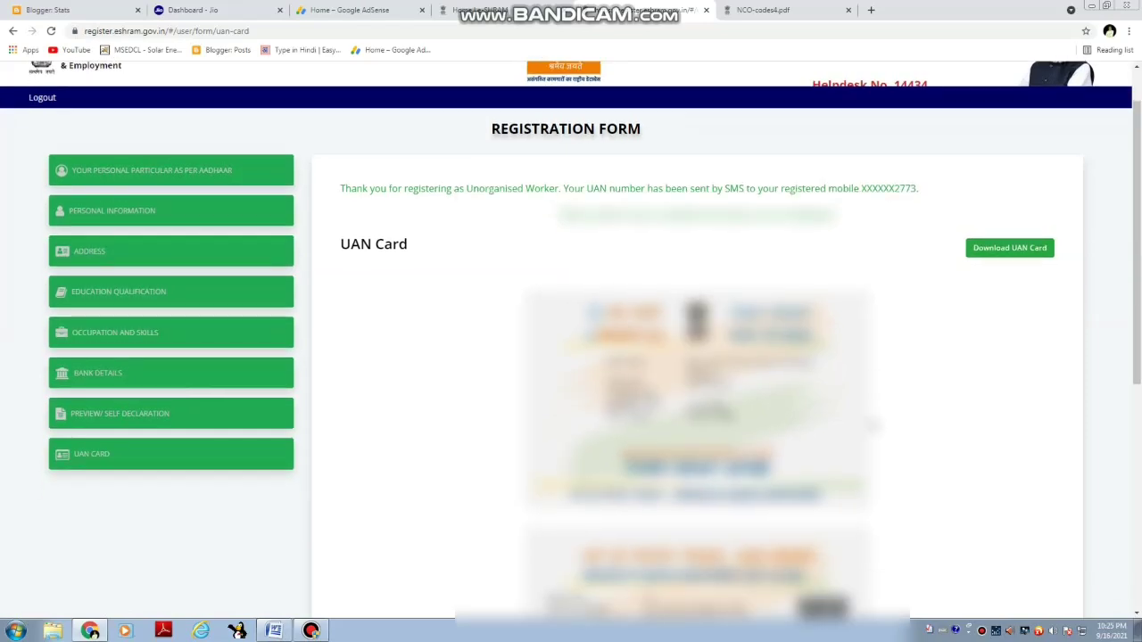
{"action": "scroll", "coordinate": [571, 339], "scroll_direction": "down", "scroll_amount": 1}
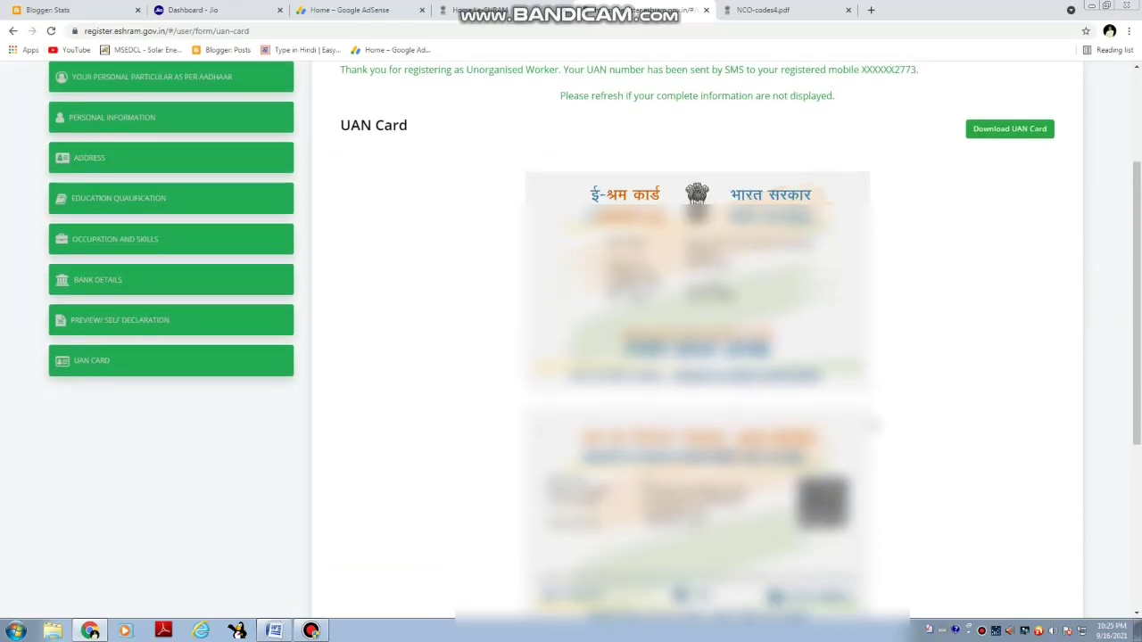
{"action": "scroll", "coordinate": [740, 345], "scroll_direction": "down", "scroll_amount": 1}
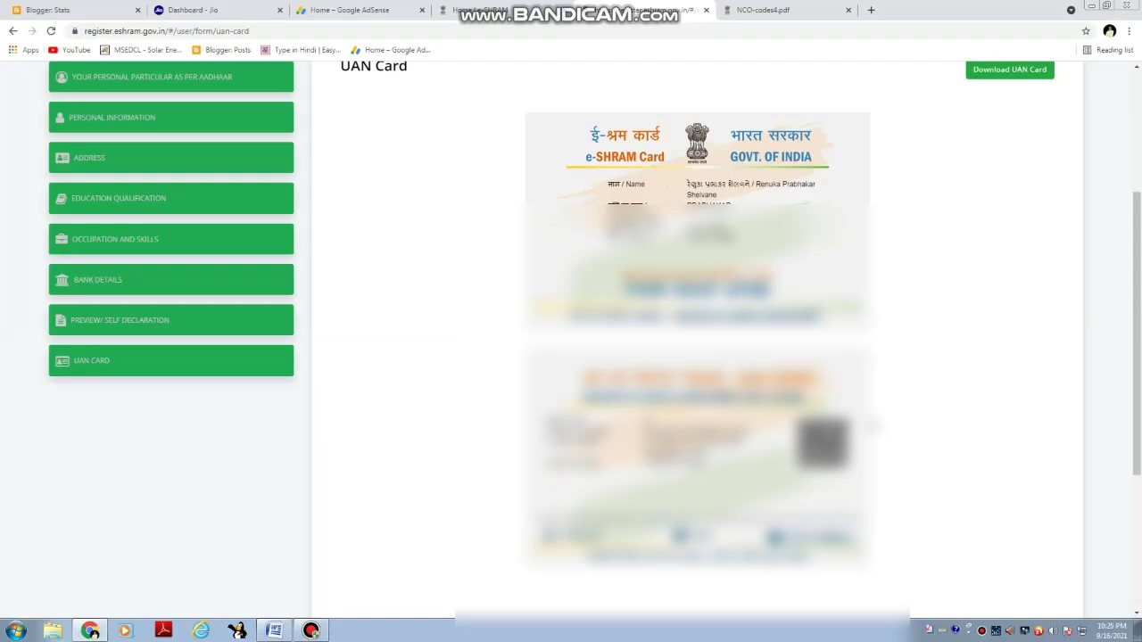
{"action": "scroll", "coordinate": [872, 426], "scroll_direction": "up", "scroll_amount": 2}
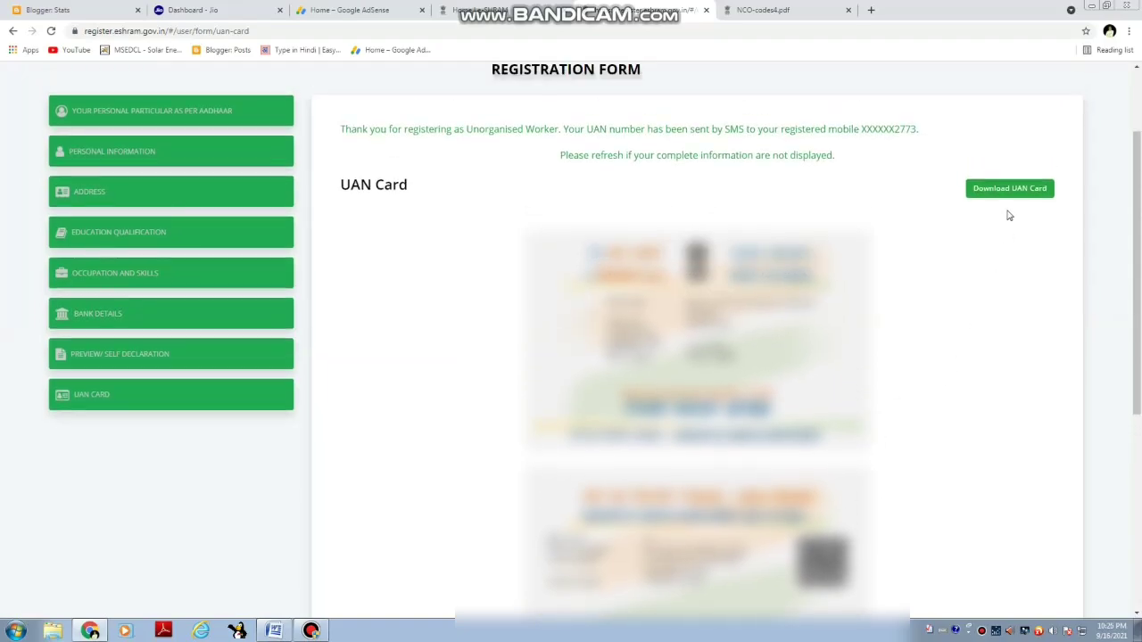
{"action": "left_click", "coordinate": [1011, 190]}
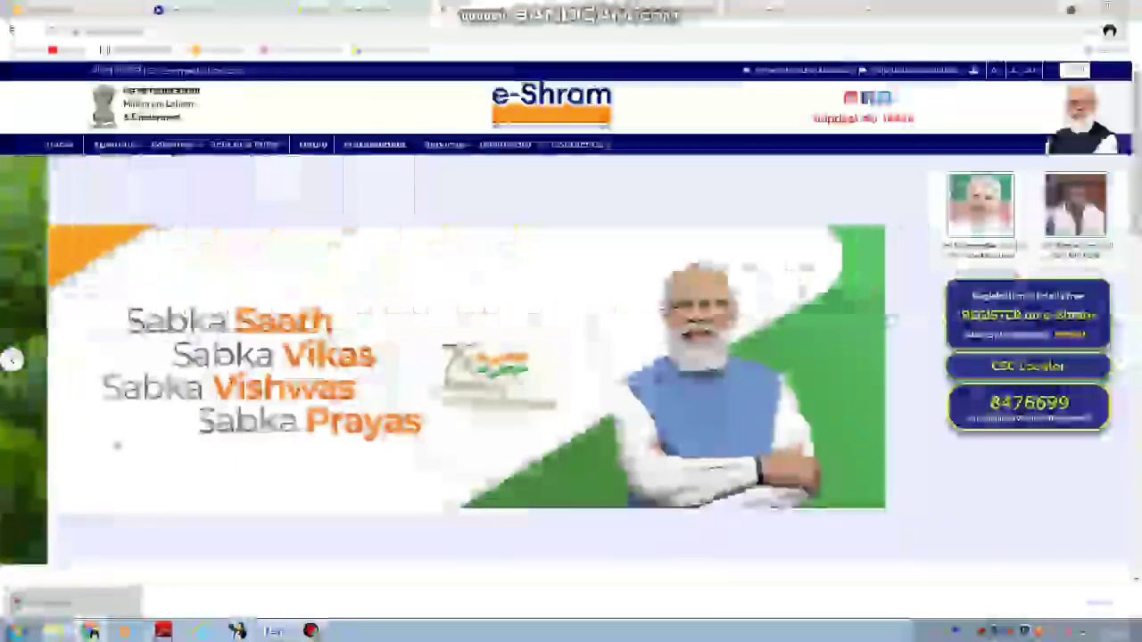
- Move the home page banner carousel back two slides, then forward one
{"action": "left_click", "coordinate": [12, 360]}
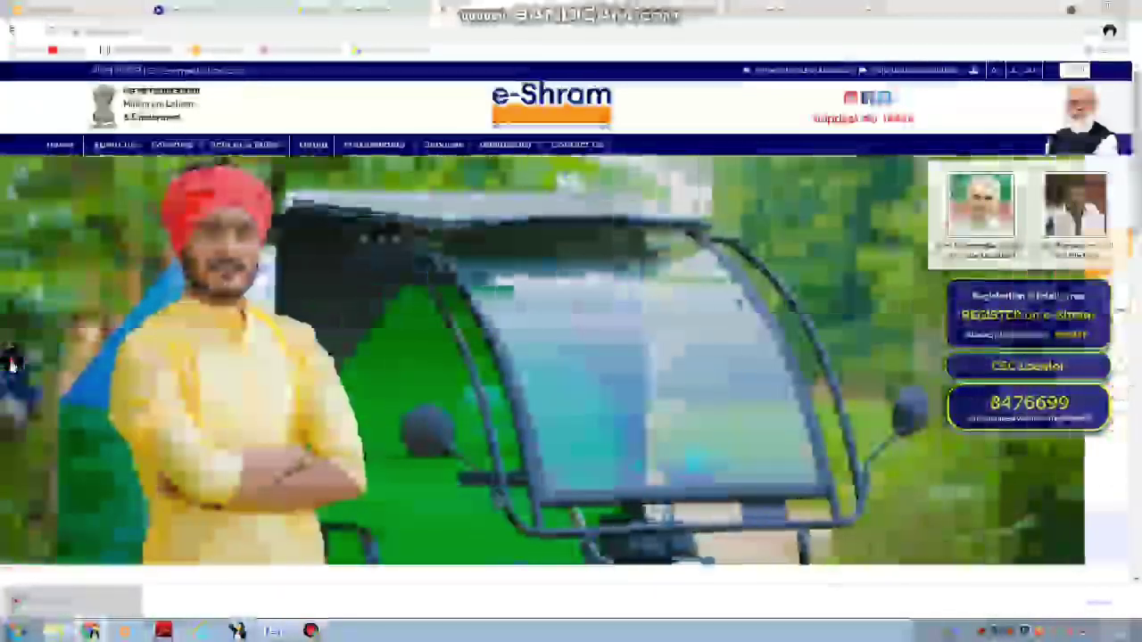
{"action": "left_click", "coordinate": [11, 360]}
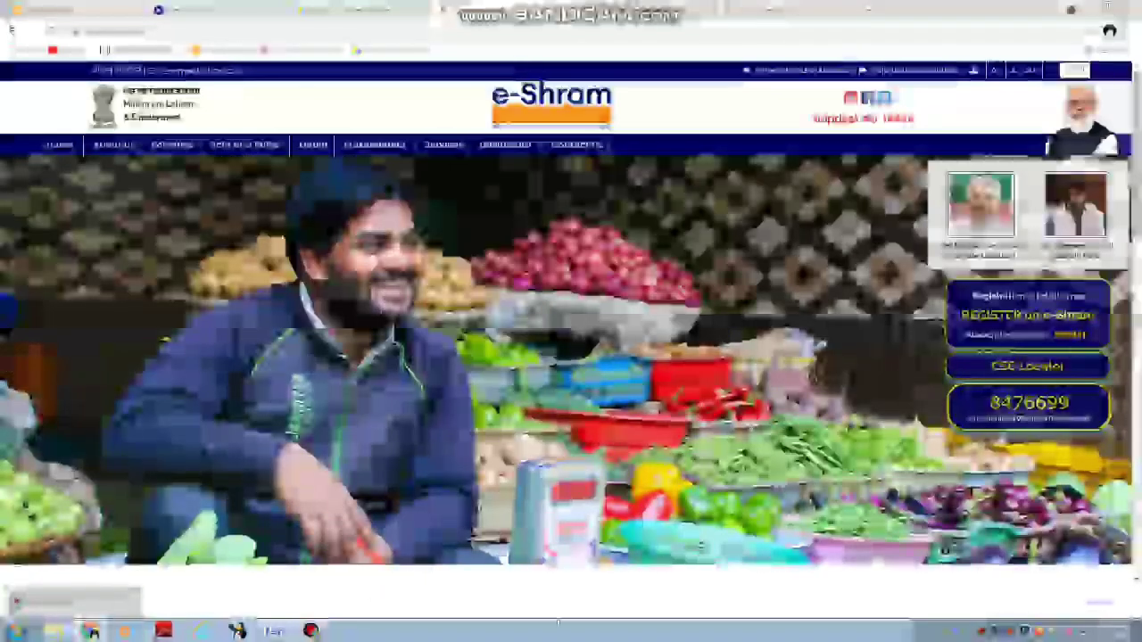
{"action": "left_click", "coordinate": [1120, 360]}
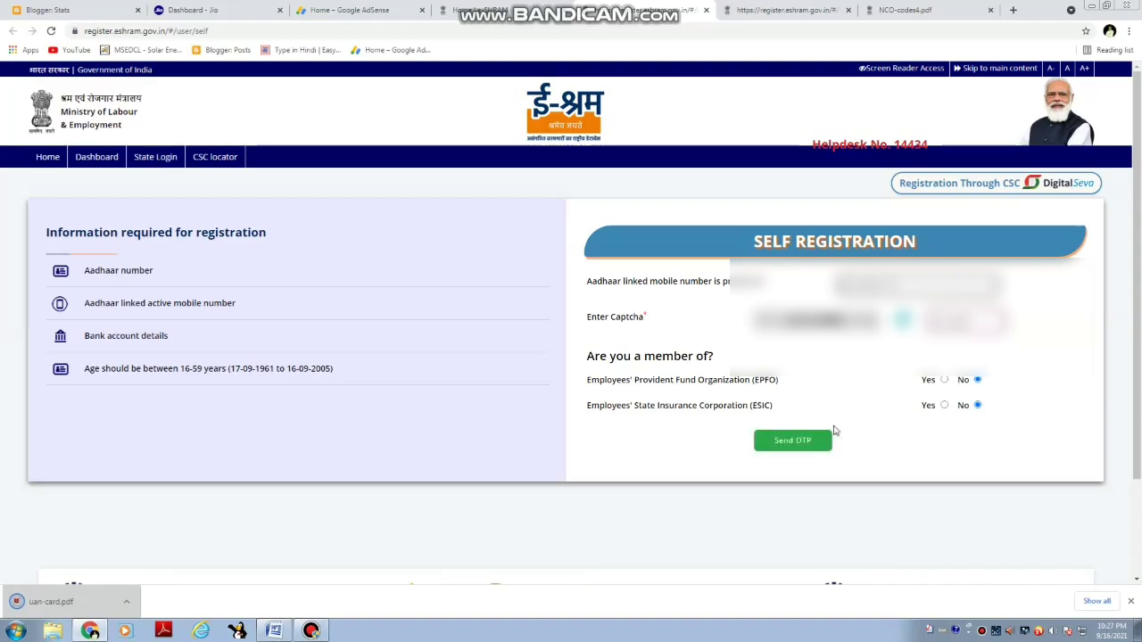
- Log back in by verifying the mobile OTP, accepting the terms and submitting the Aadhaar number
{"action": "left_click", "coordinate": [790, 444]}
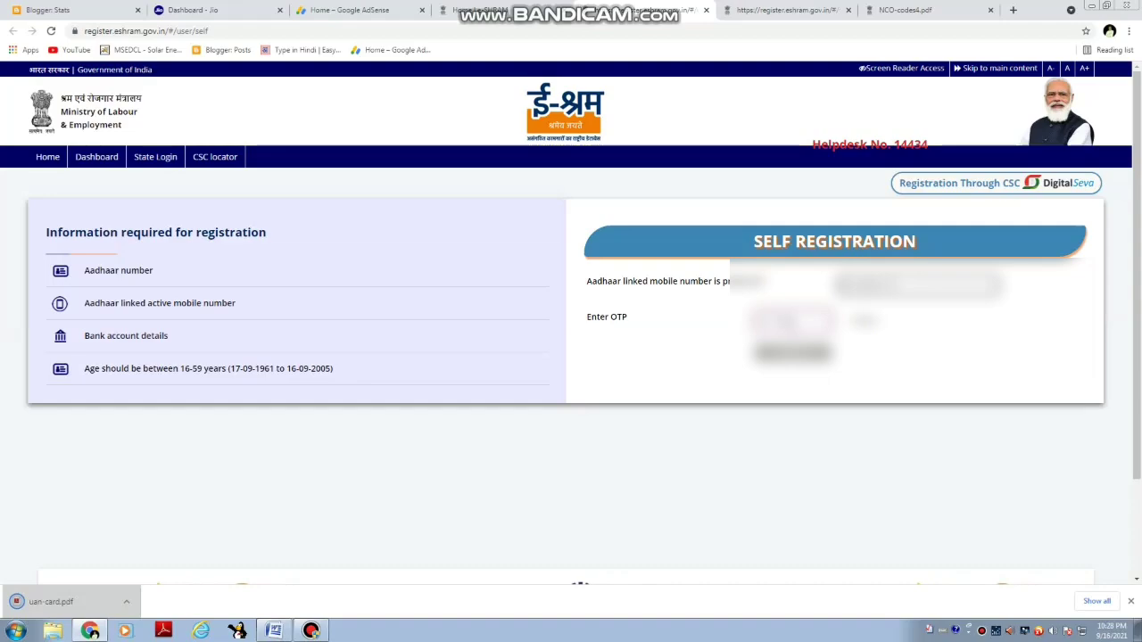
{"action": "left_click", "coordinate": [785, 354]}
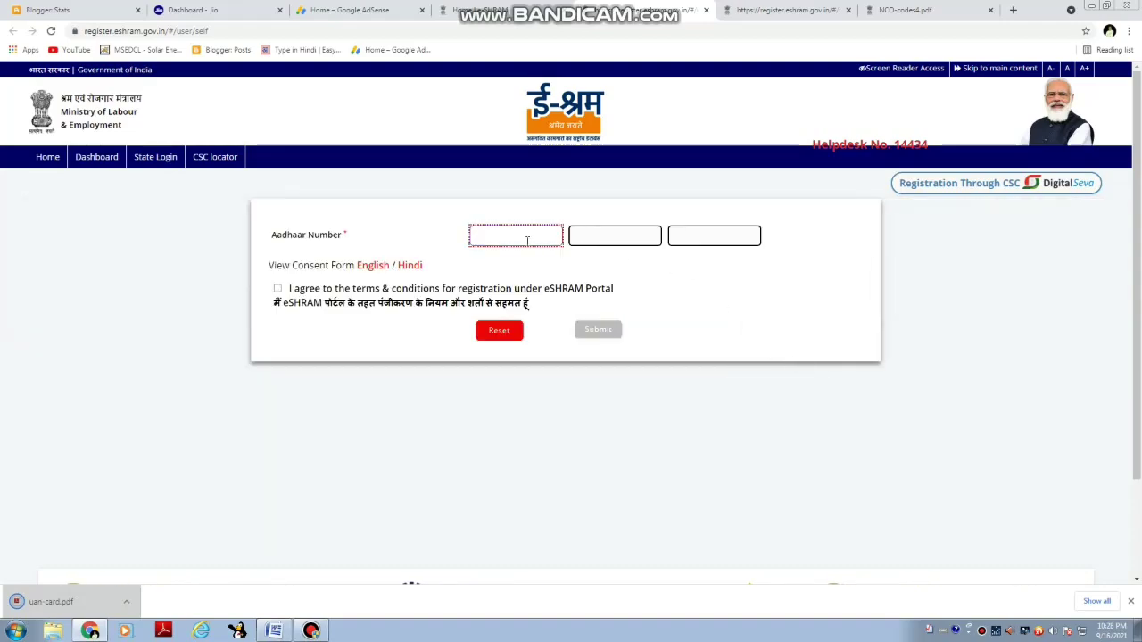
{"action": "left_click", "coordinate": [518, 287]}
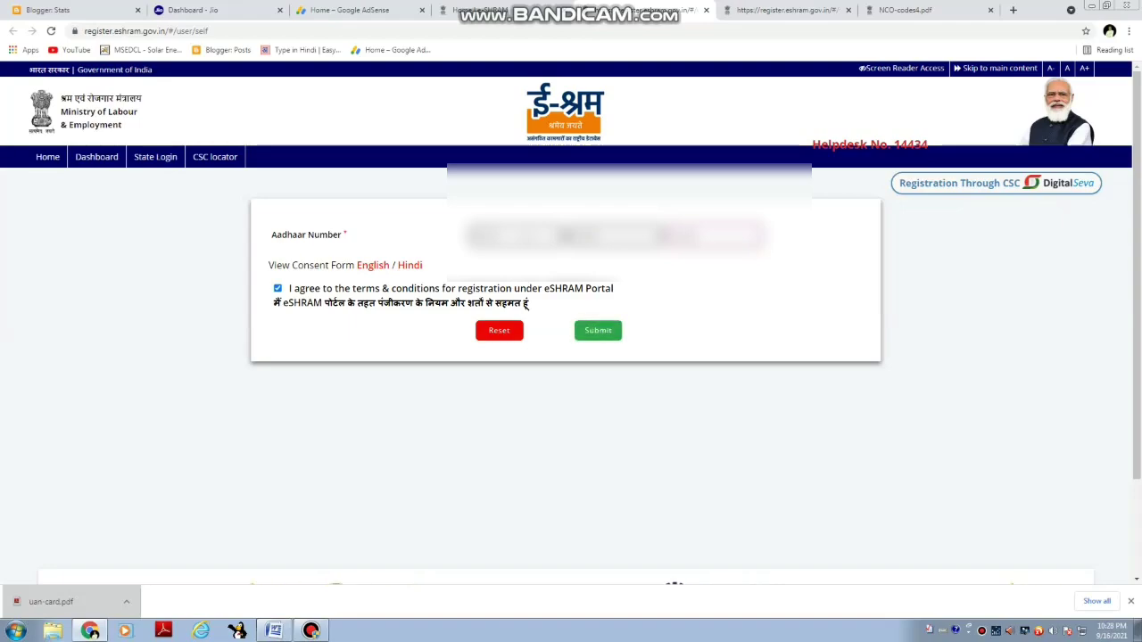
{"action": "left_click", "coordinate": [611, 337]}
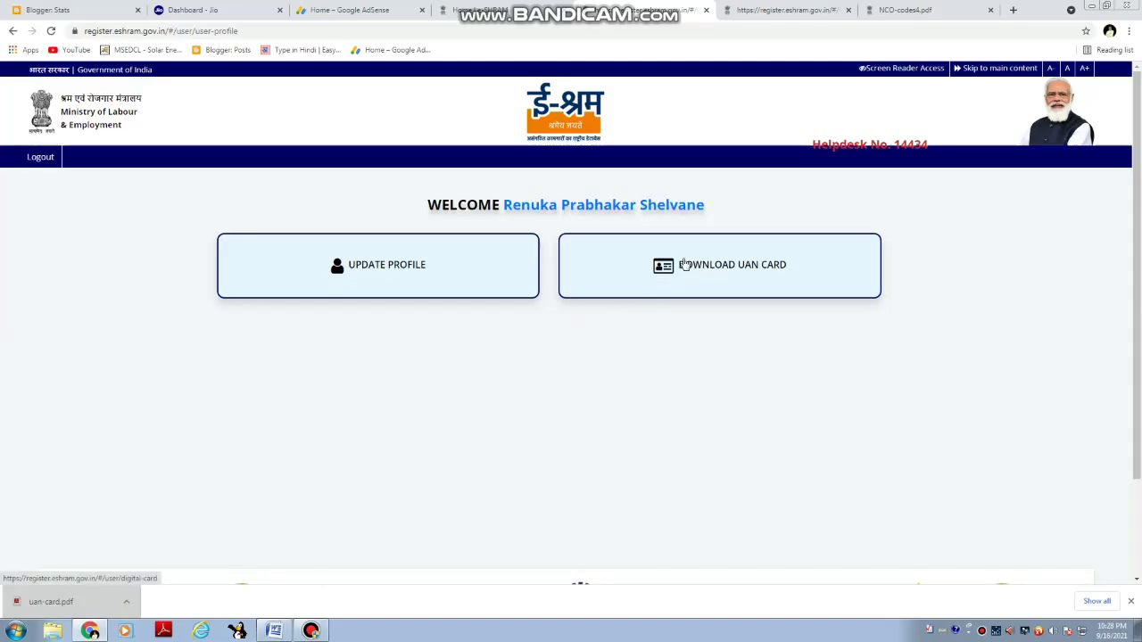
- Open Occupation & Skills under Update Profile, showing Bricklayers and Related Workers, 10 years
{"action": "left_click", "coordinate": [382, 262]}
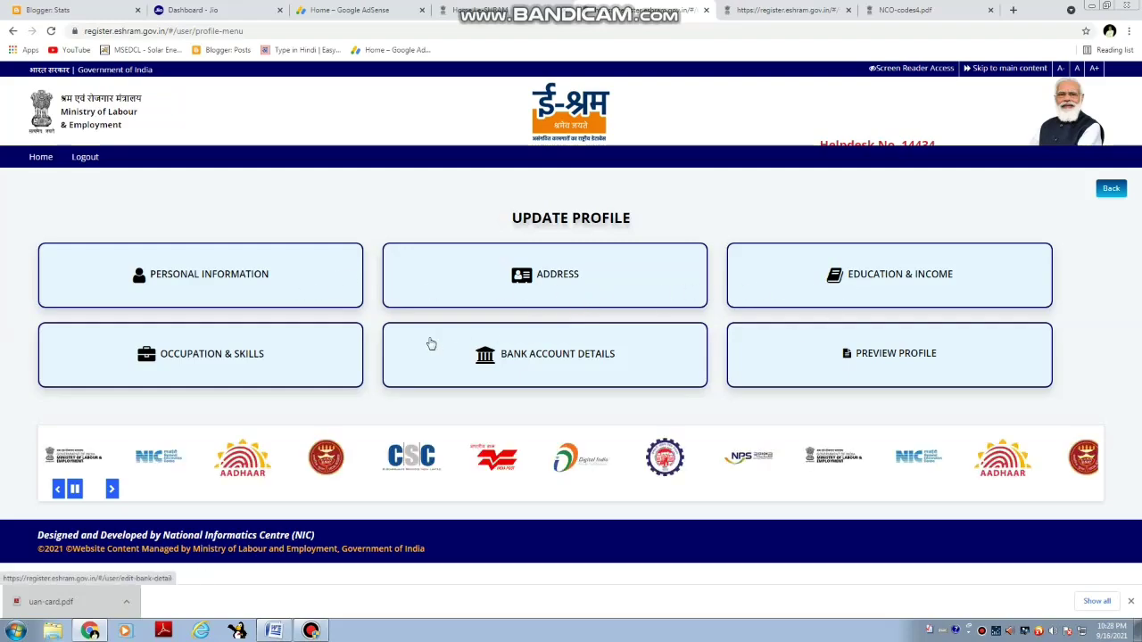
{"action": "left_click", "coordinate": [282, 358]}
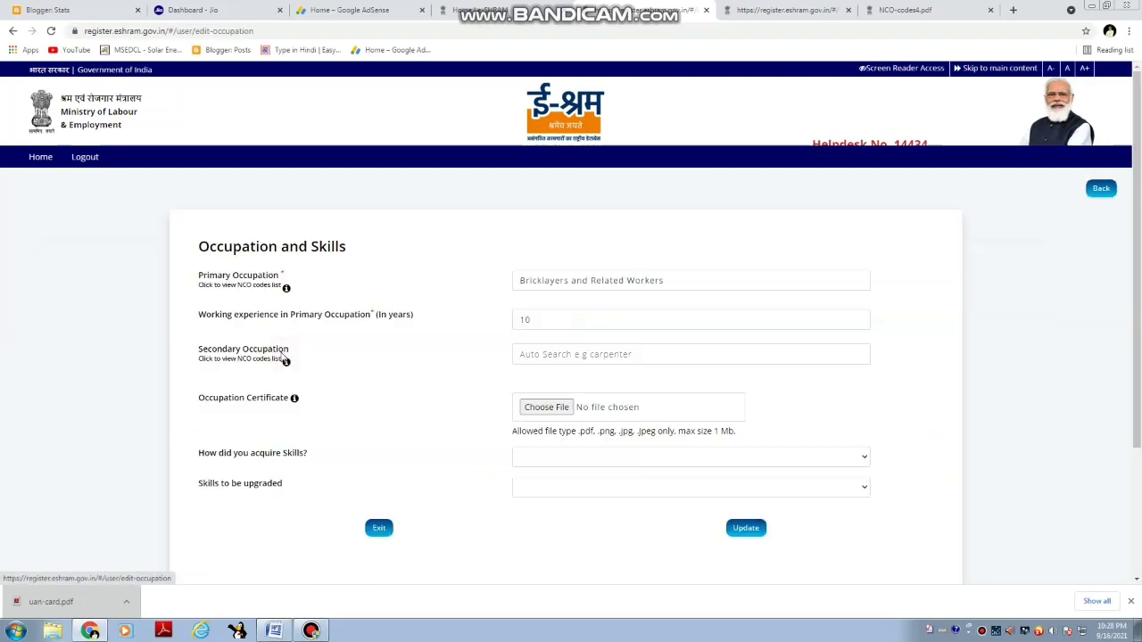